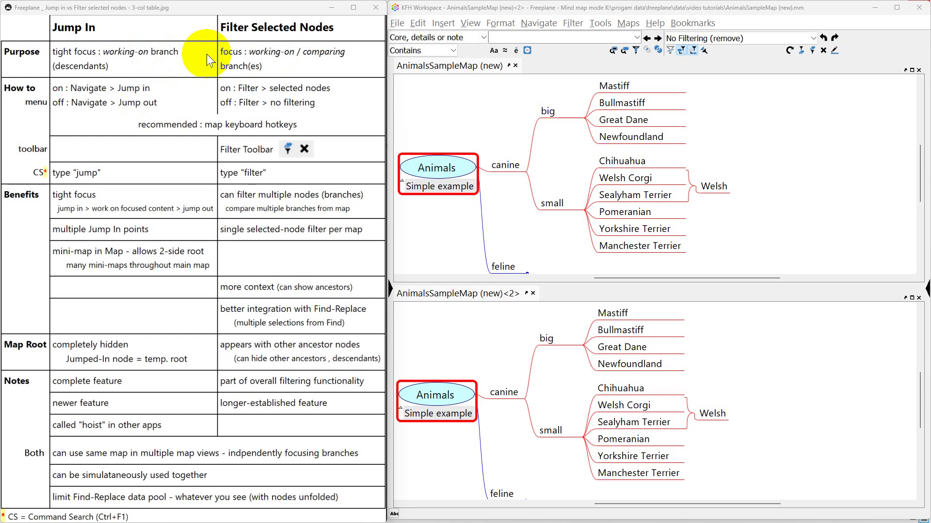
- Jump the upper view into the big branch
click(547, 339)
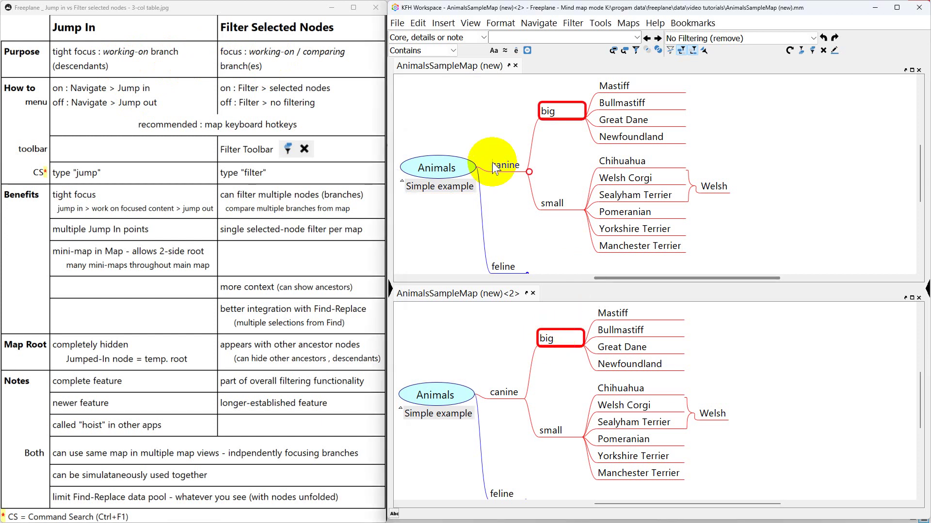
click(505, 129)
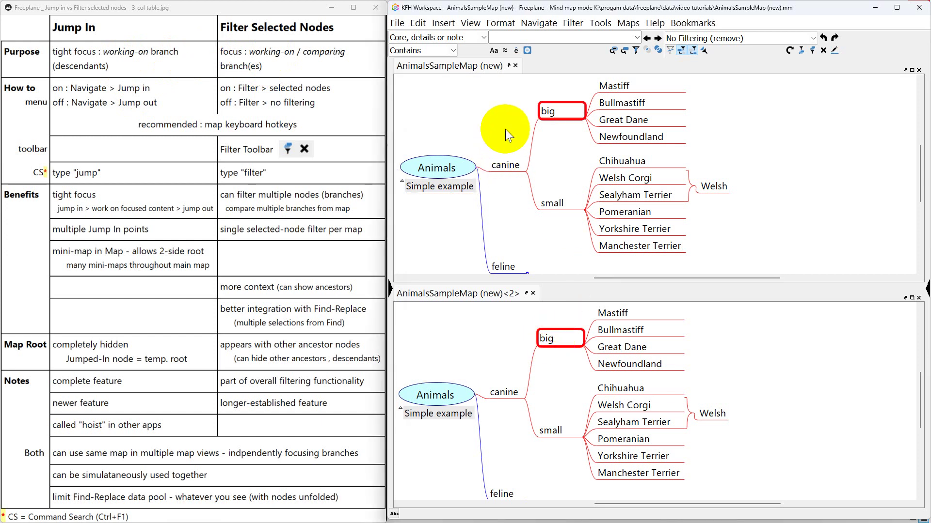
key(alt+shift+j)
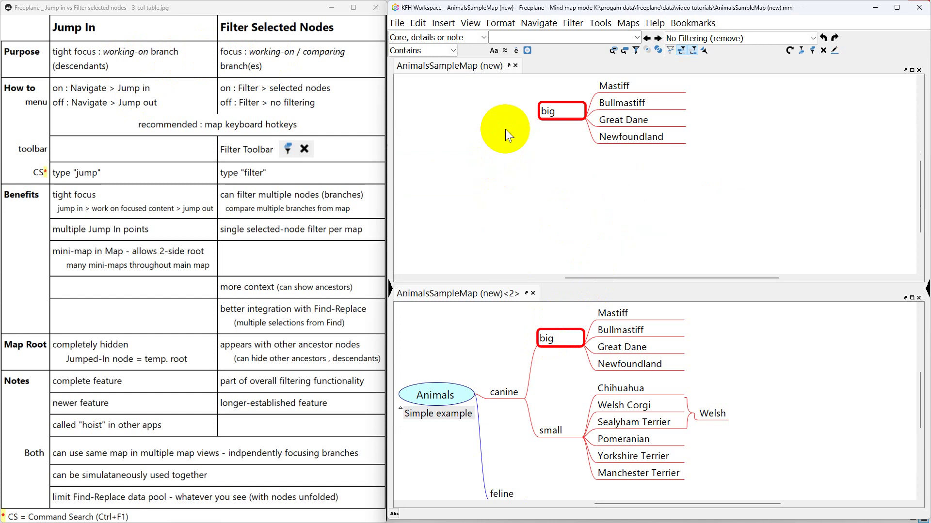
- Filter the lower view to big, then to Mastiff and Newfoundland with their ancestors
click(548, 338)
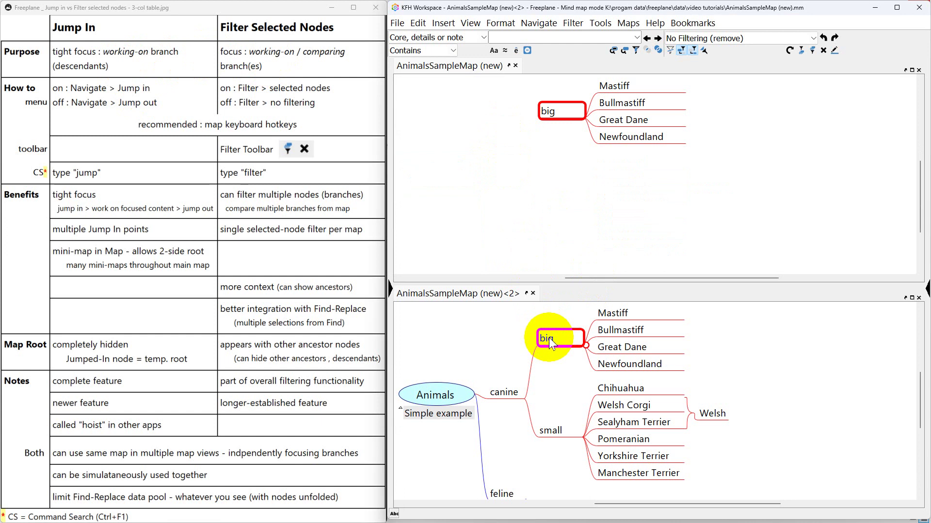
key(alt+shift+f)
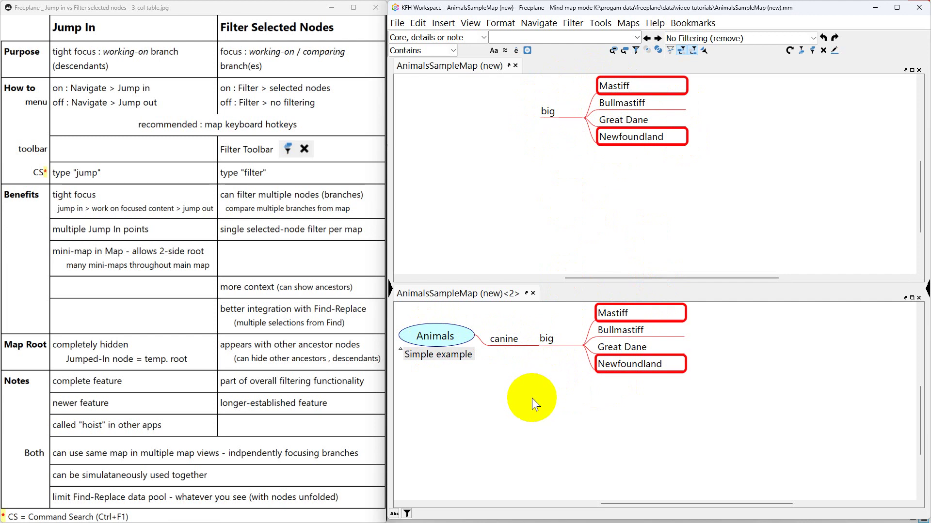
click(532, 398)
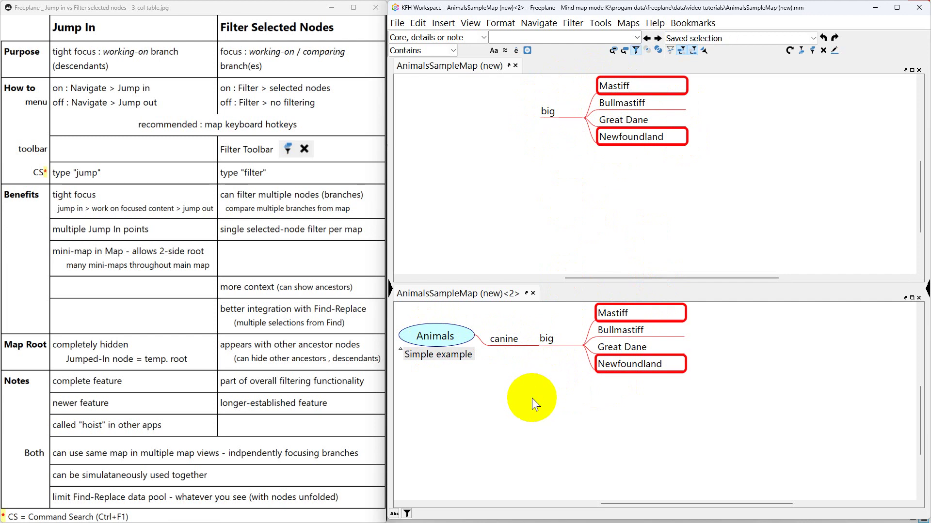
key(ctrl+shift+f)
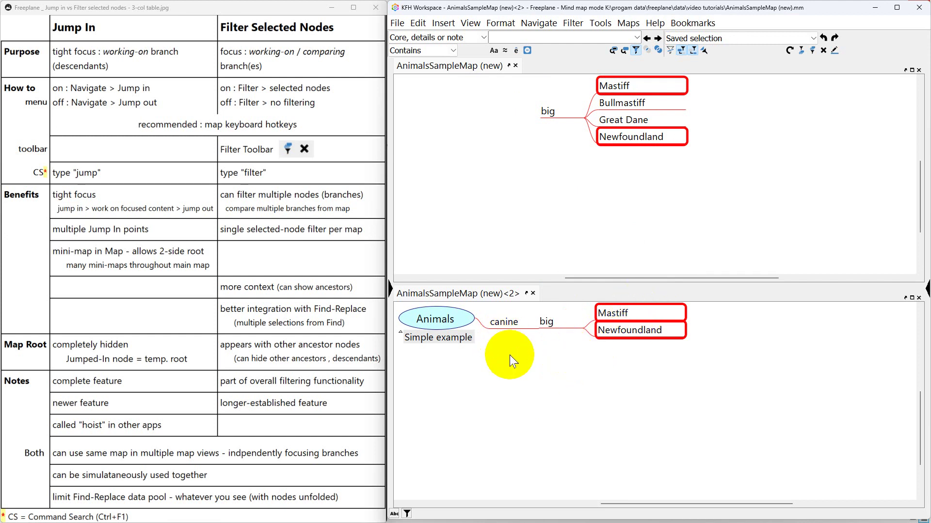
click(577, 198)
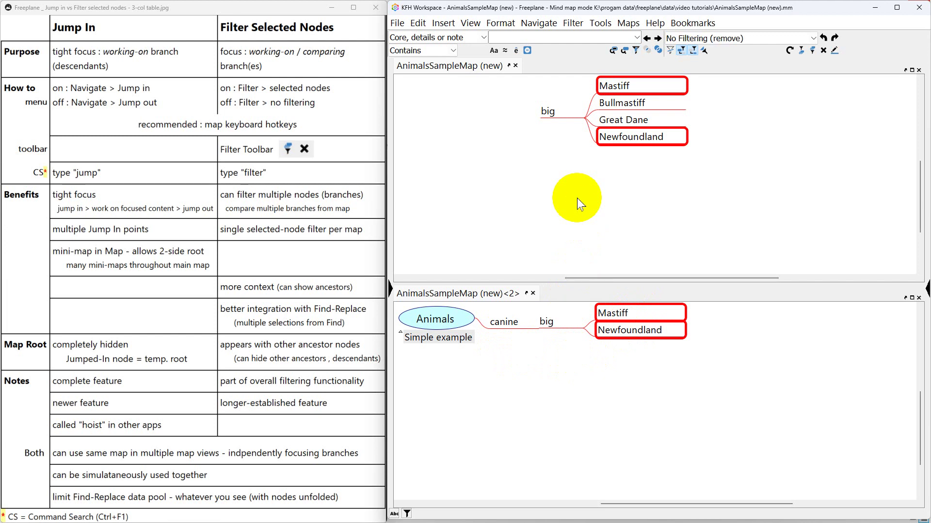
- Jump the upper view into the Mastiff node
key(alt+End)
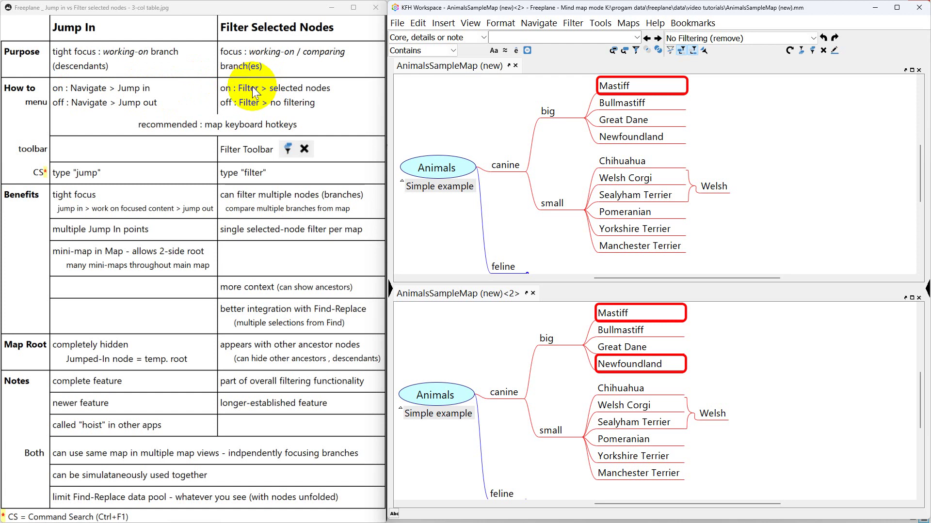
click(485, 104)
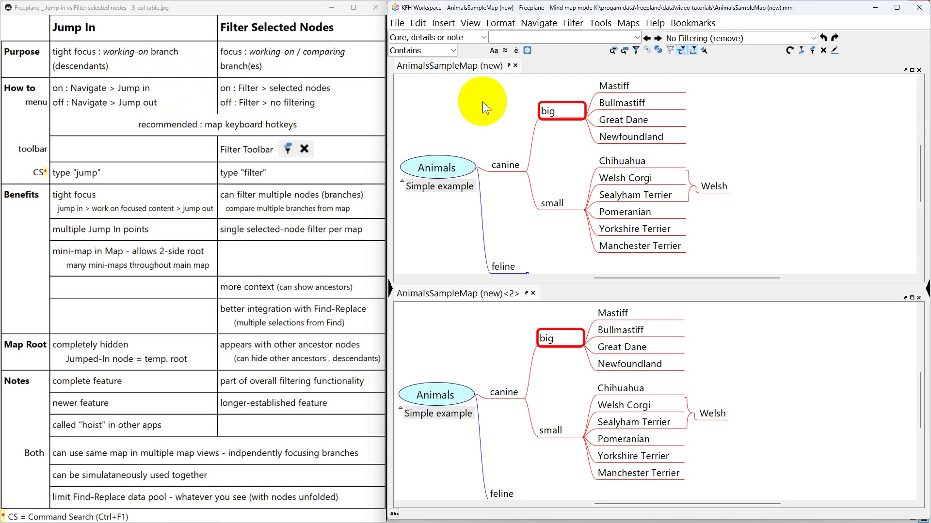
click(537, 24)
click(575, 187)
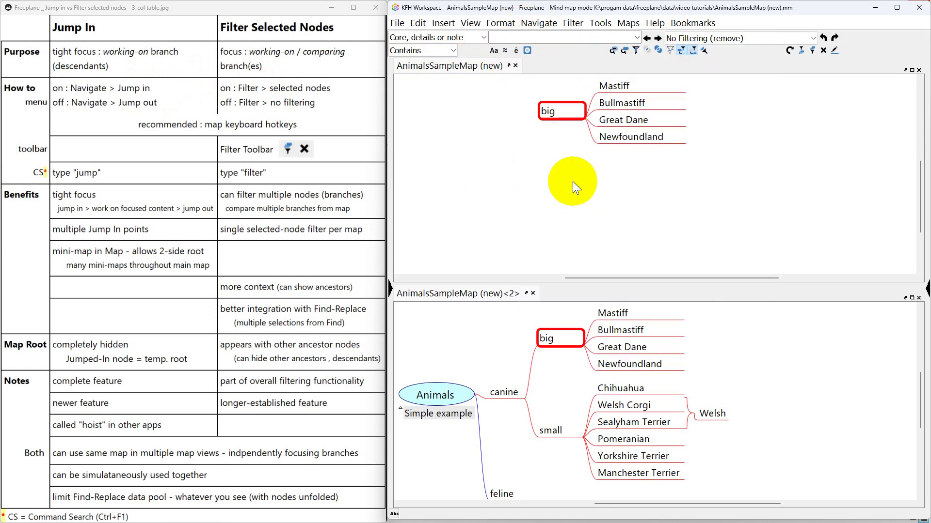
click(533, 22)
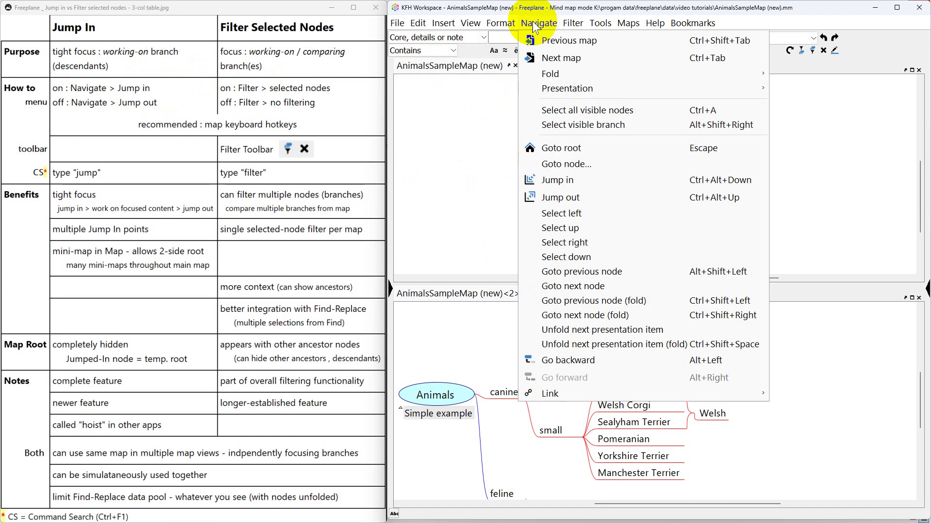
click(555, 199)
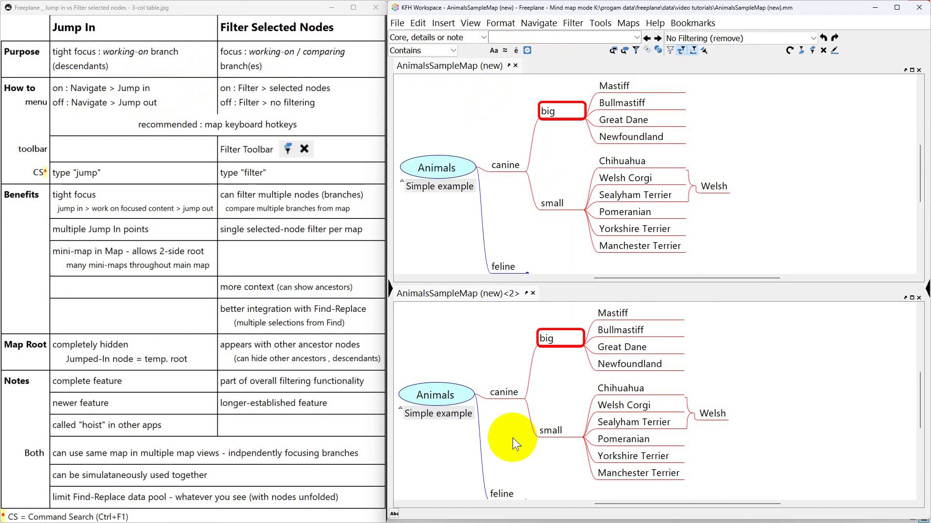
click(511, 342)
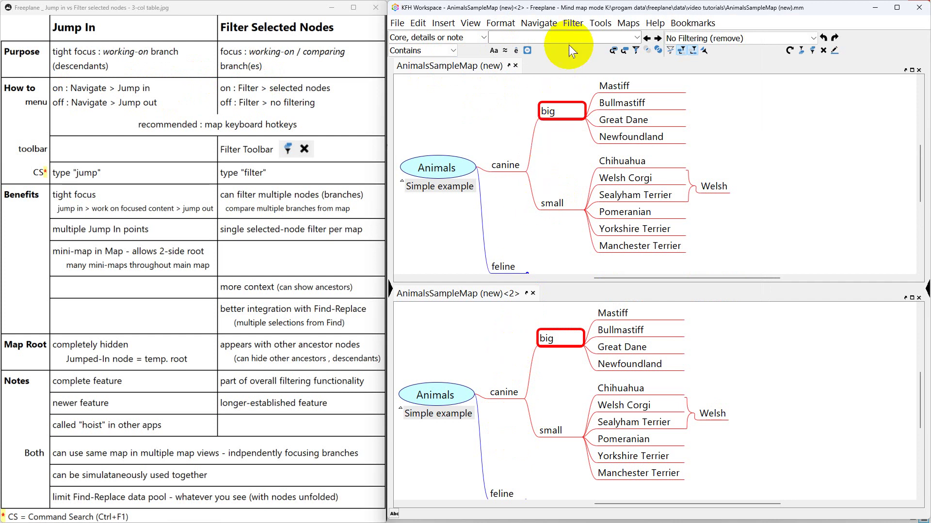
click(574, 24)
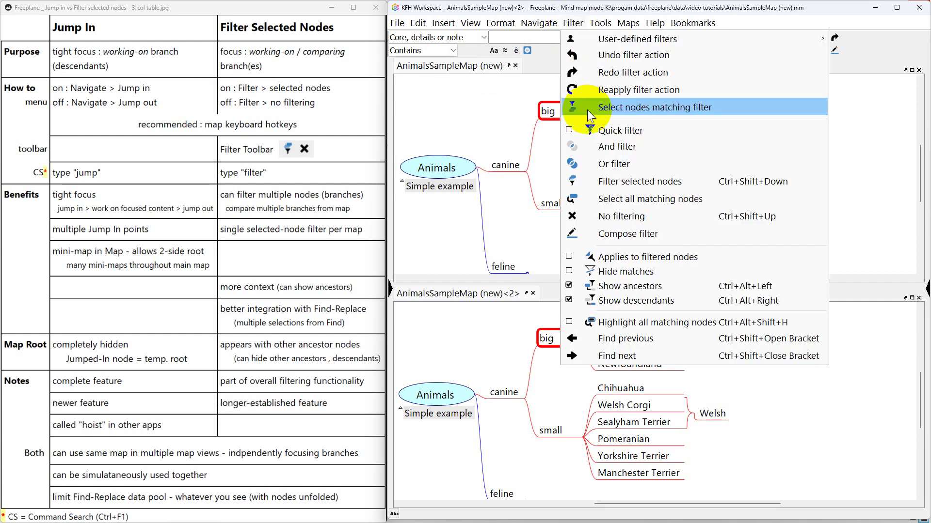
click(633, 184)
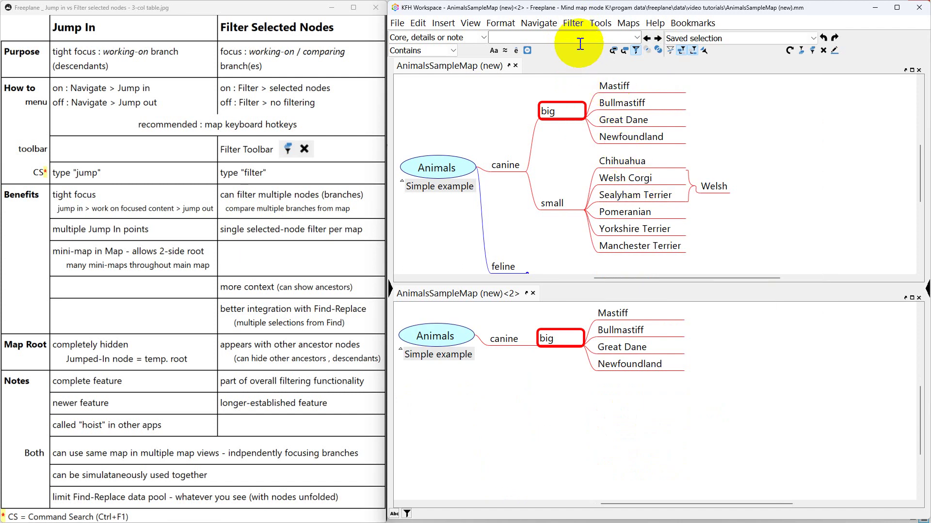
click(573, 24)
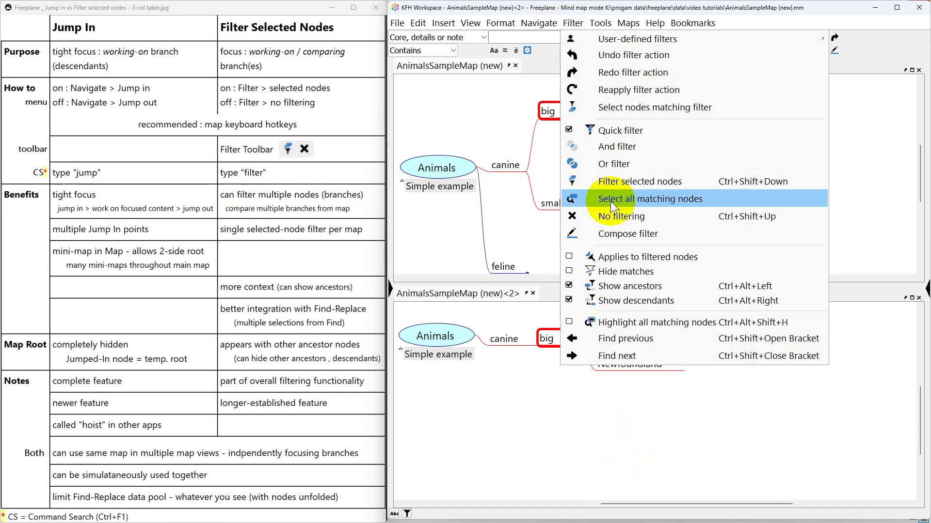
click(652, 219)
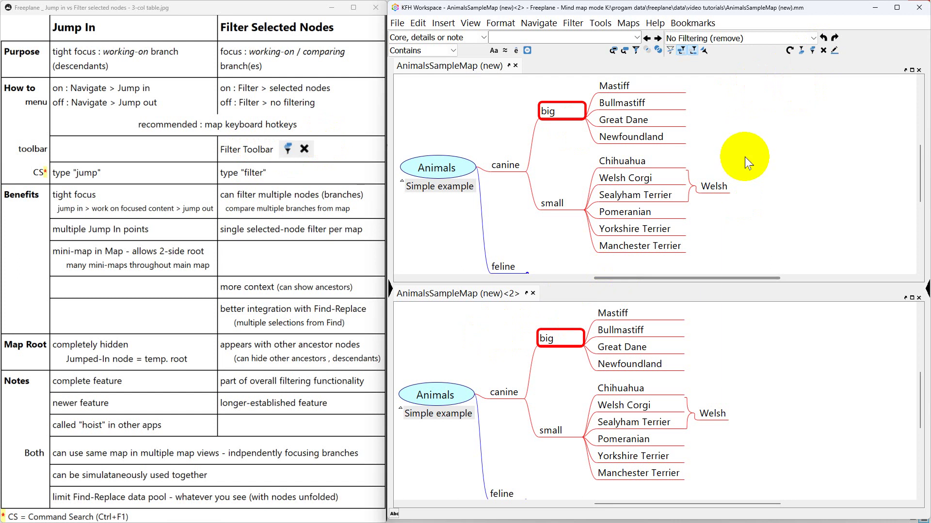
click(811, 51)
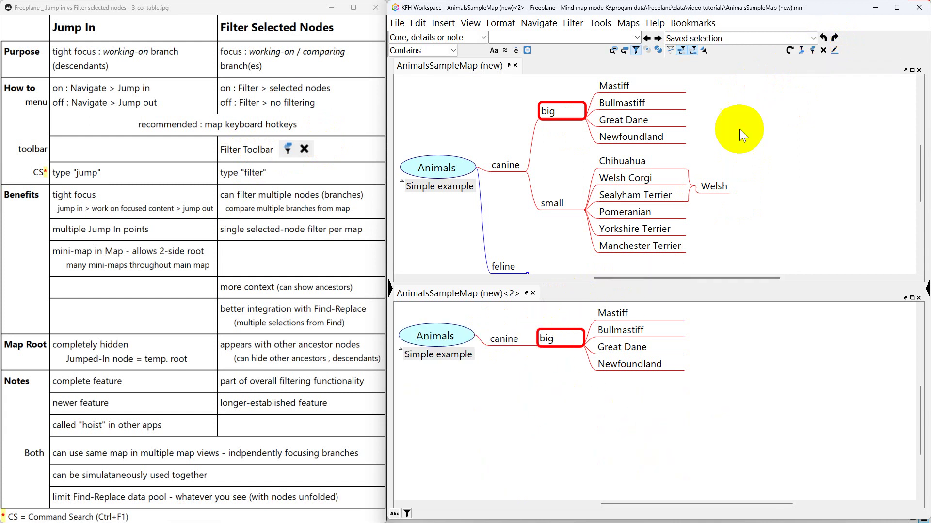
click(823, 51)
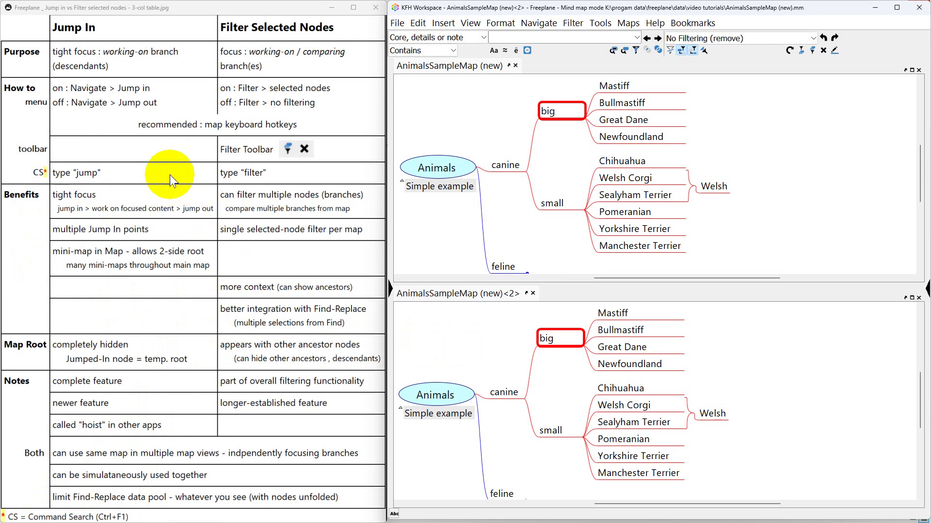
- Pull the big and small breeds closer to their parents, then open Command Search
key(ctrl+z)
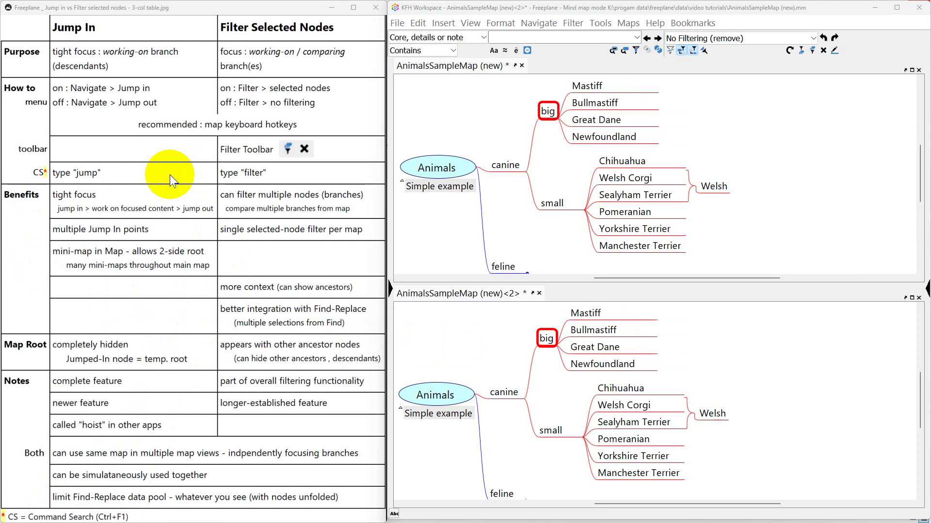
key(ctrl+y)
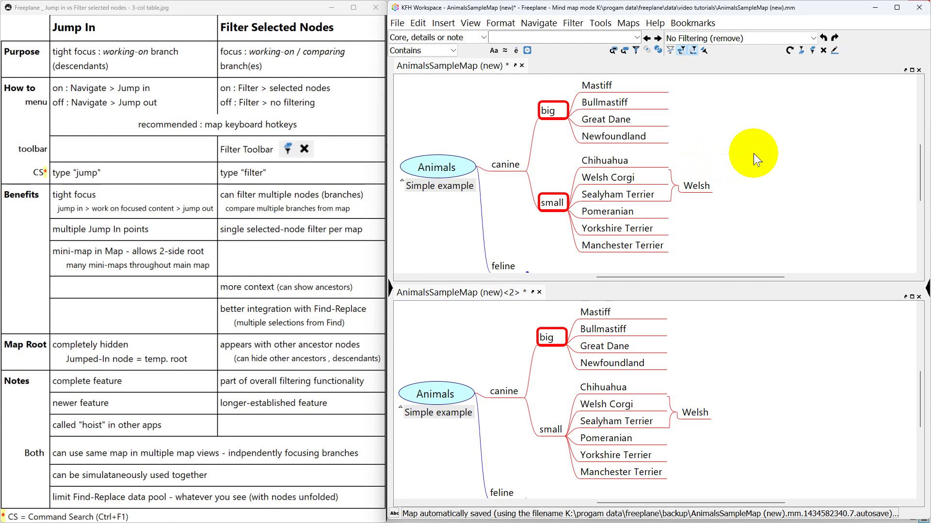
key(ctrl+F1)
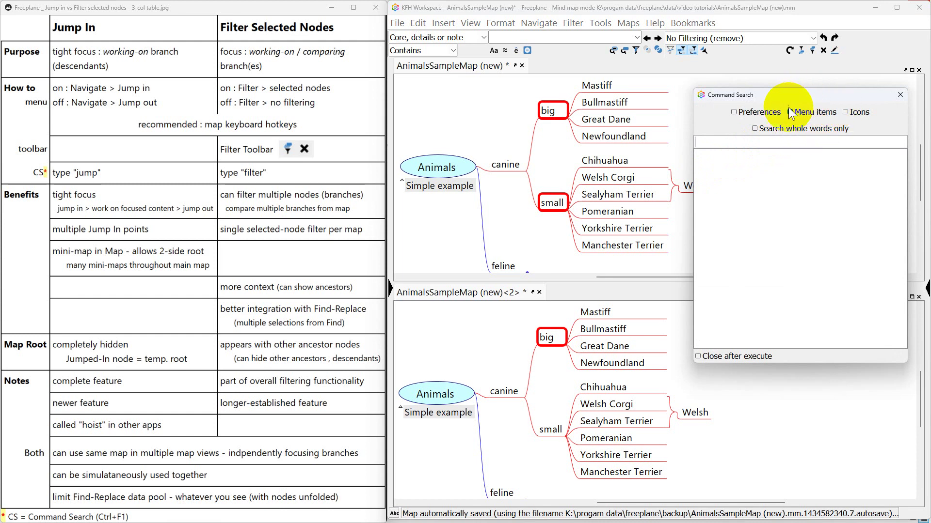
- Using Command Search for 'jump', jump the upper view into big and back out
click(486, 103)
click(712, 141)
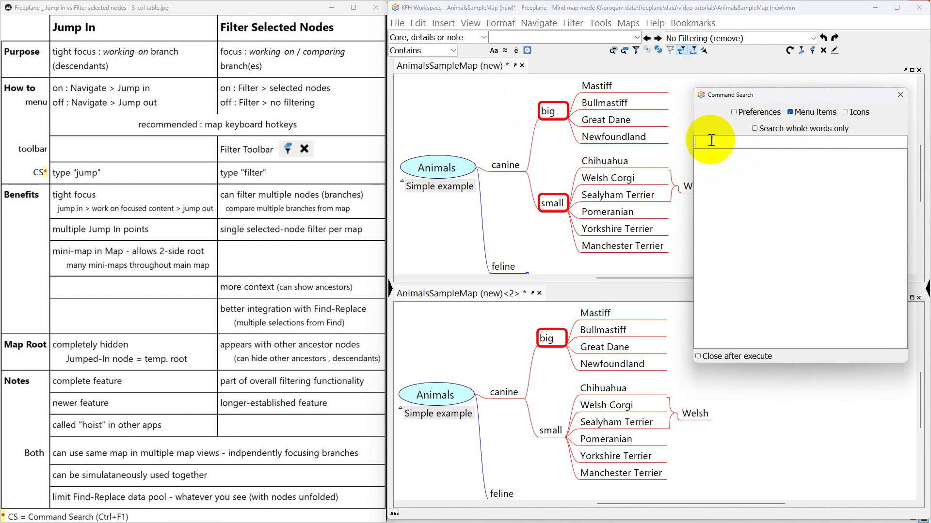
text(jump)
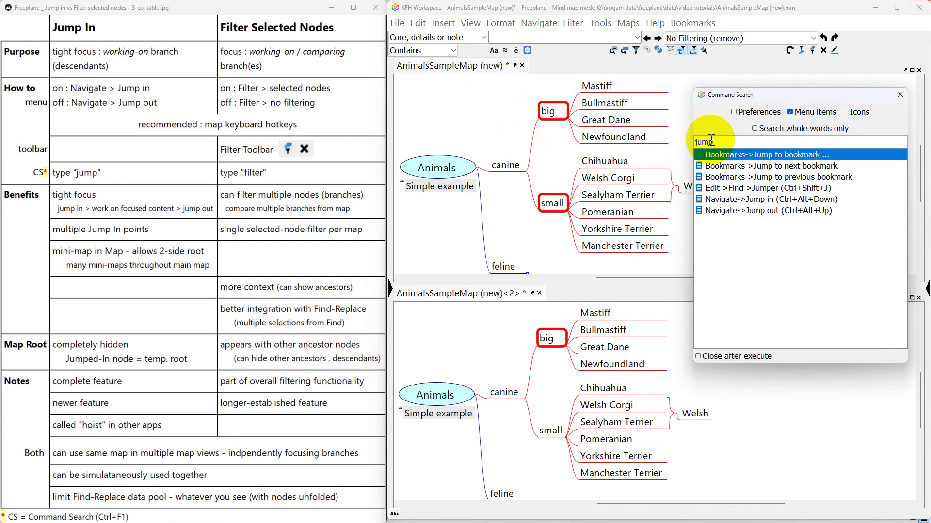
click(770, 198)
click(769, 197)
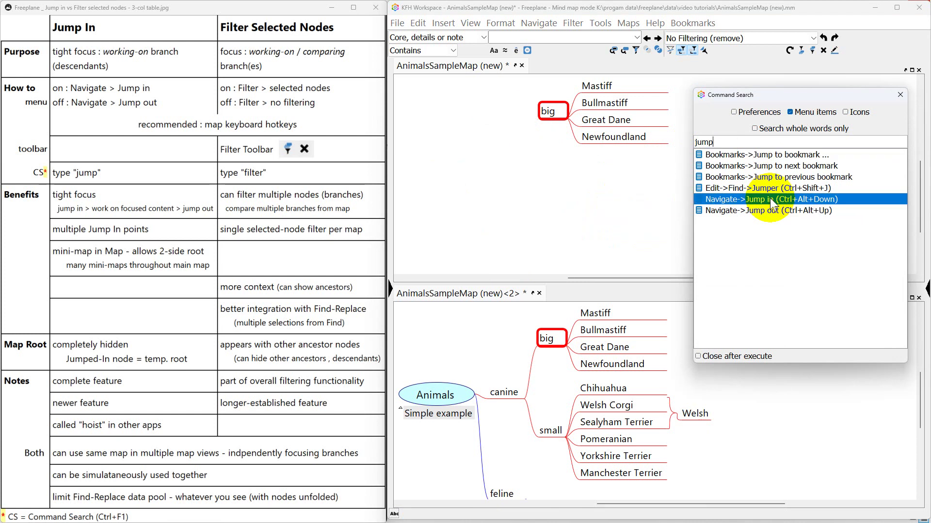
click(765, 211)
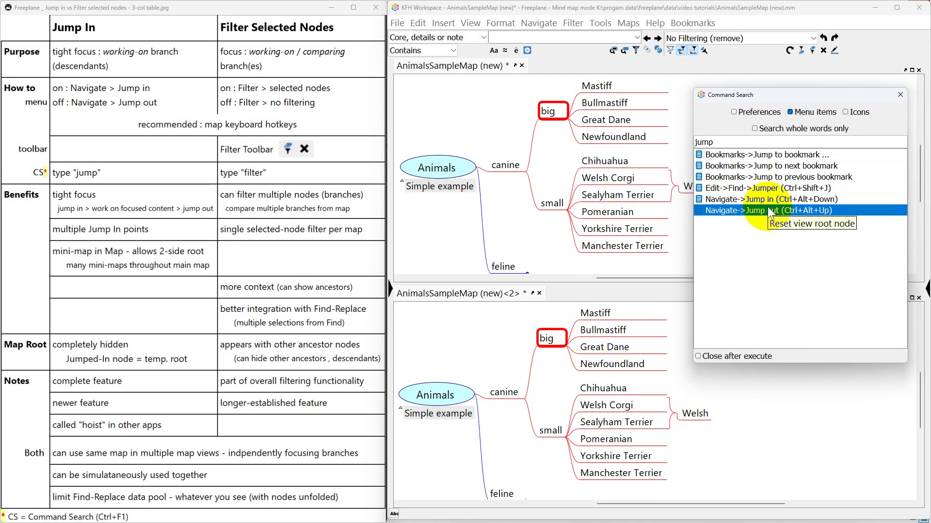
- Run Filter selected nodes then No filtering on the lower view, and enter full-screen mode
click(490, 333)
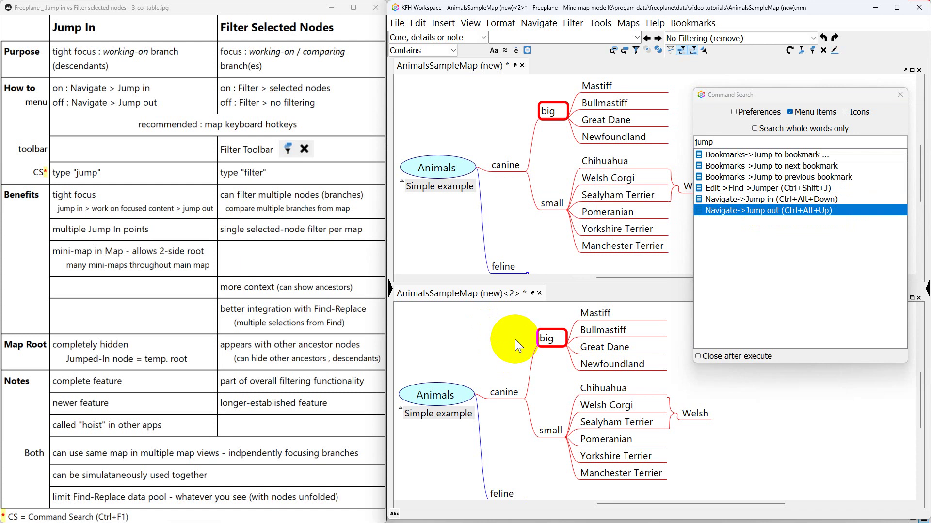
click(729, 141)
double_click(729, 141)
text(filter)
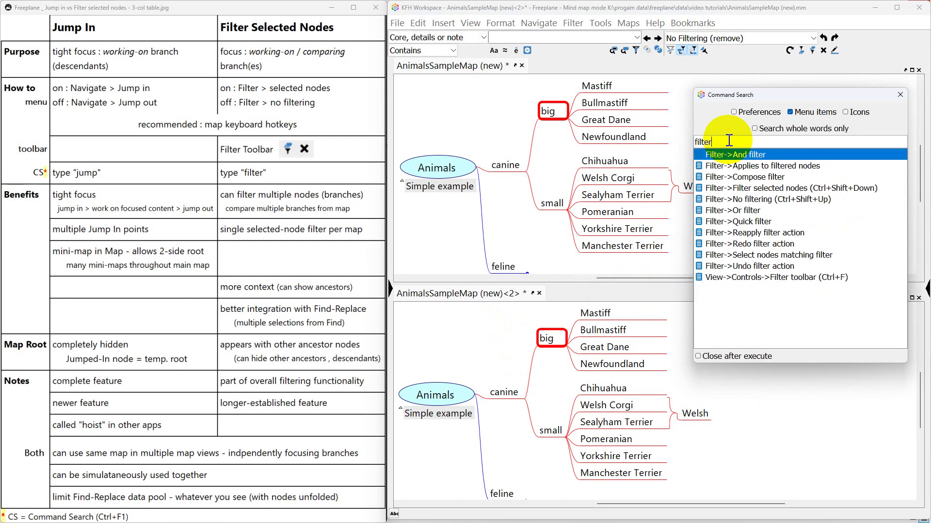
key(Down)
key(Down)
key(Down)
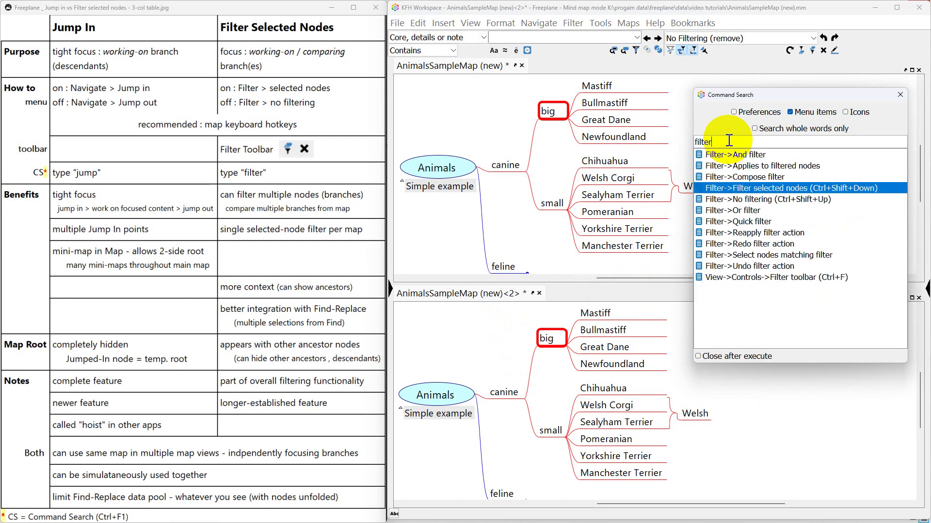
key(Return)
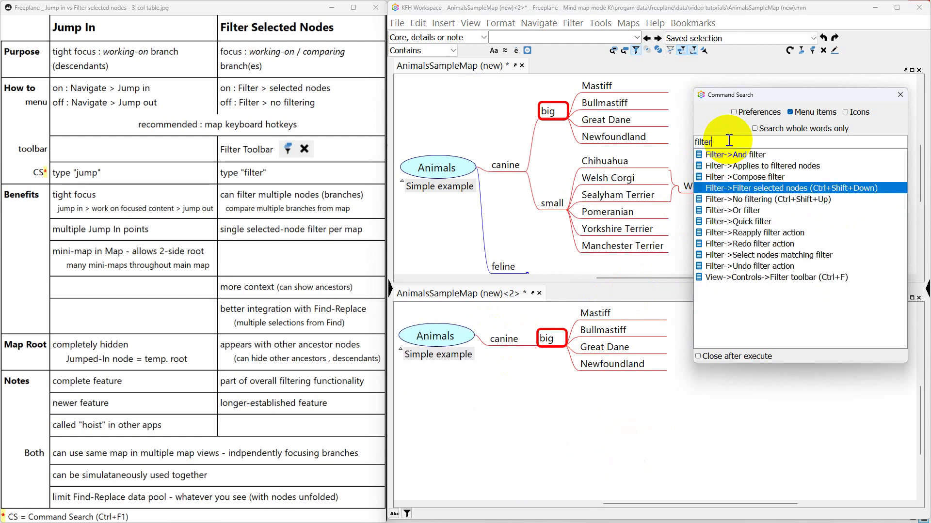
key(Down)
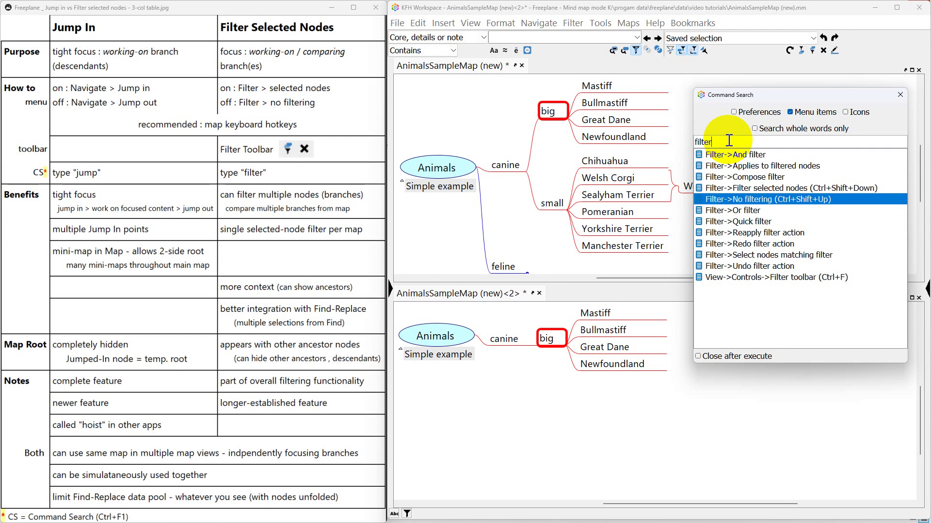
key(Return)
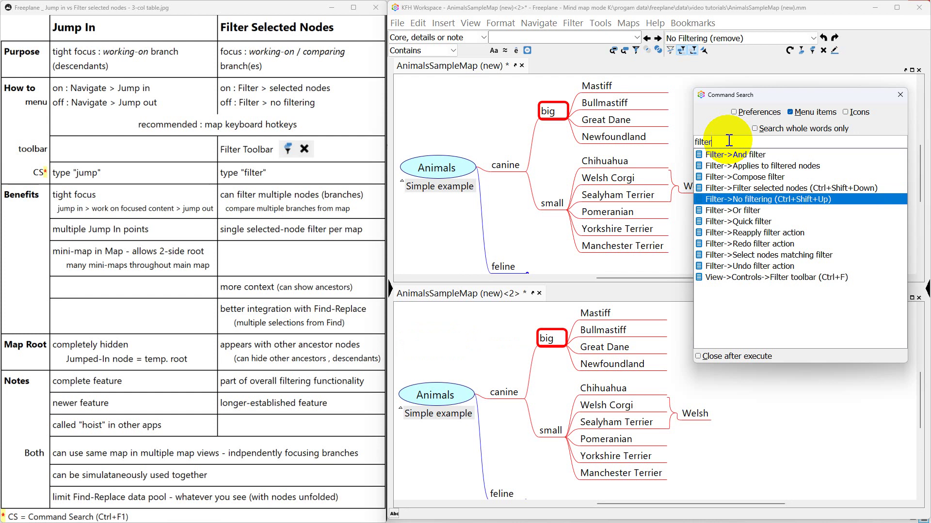
click(512, 226)
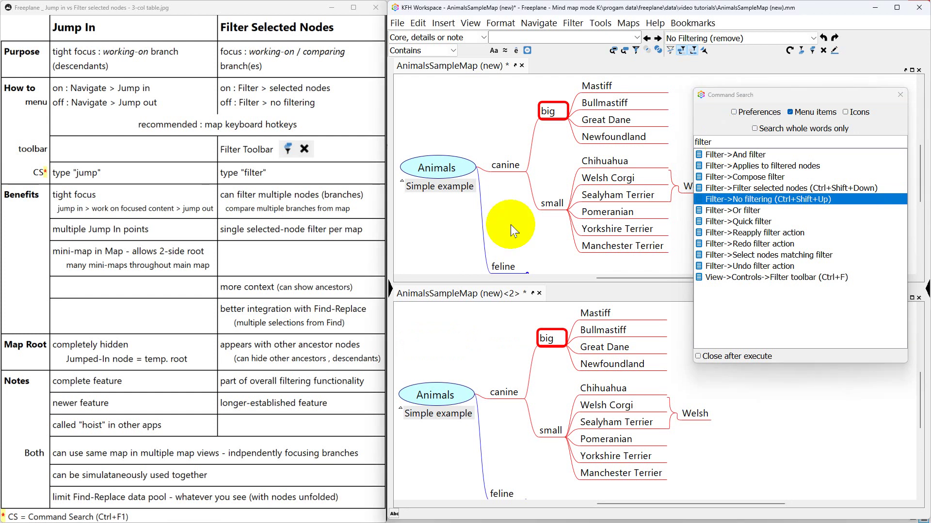
key(F11)
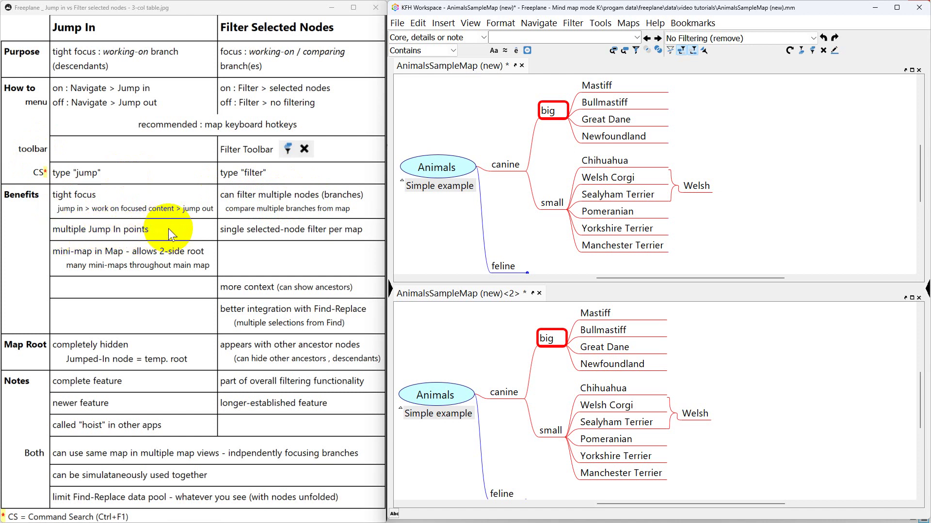
- Jump the upper view into the canine node
click(499, 164)
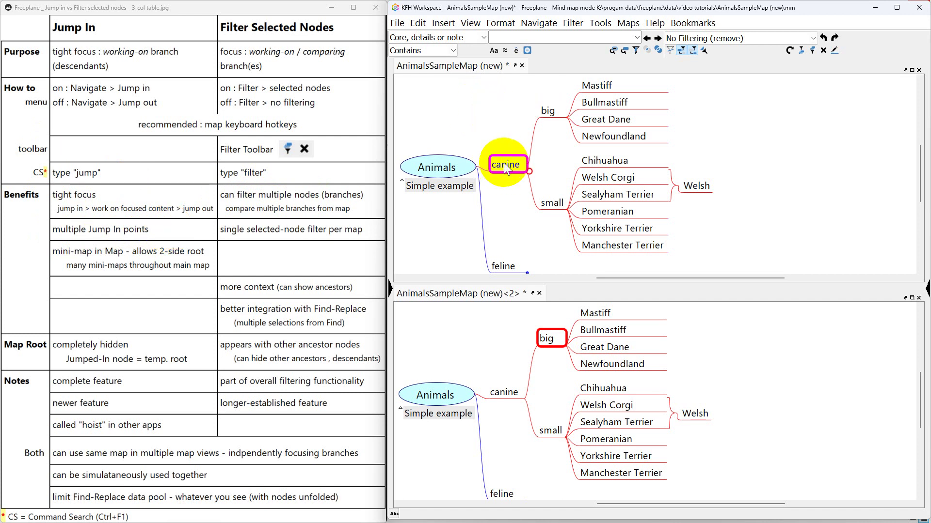
key(alt+j)
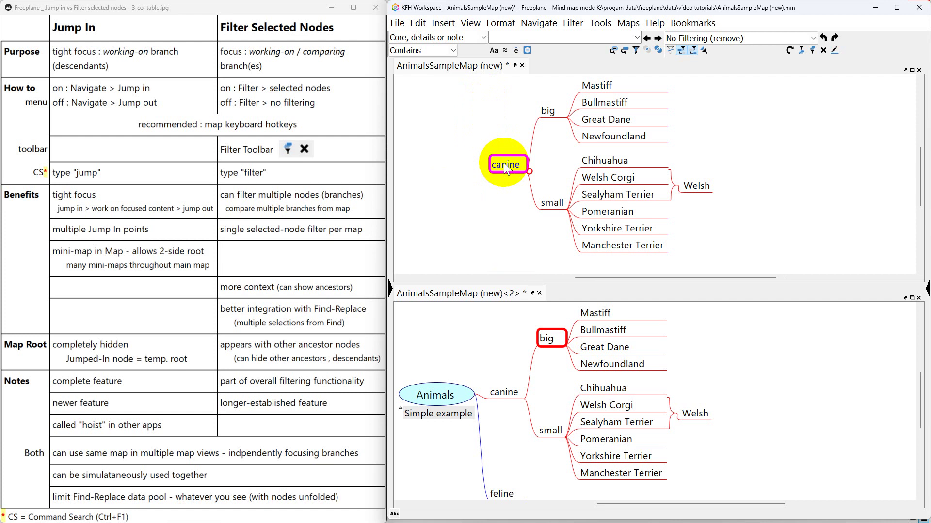
- Jump into big, then Great Dane, and add child nodes asdf and qwer
key(Right)
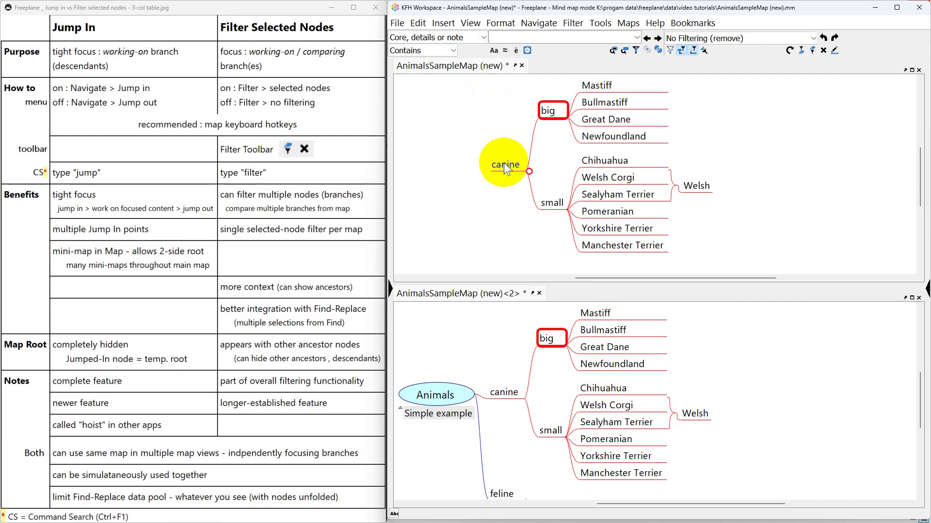
key(alt+j)
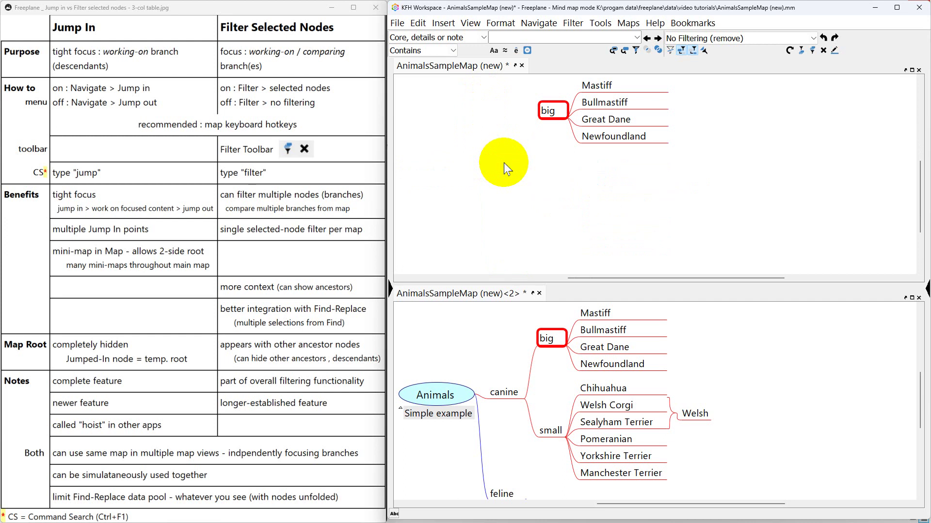
key(Right)
key(Down)
key(Down)
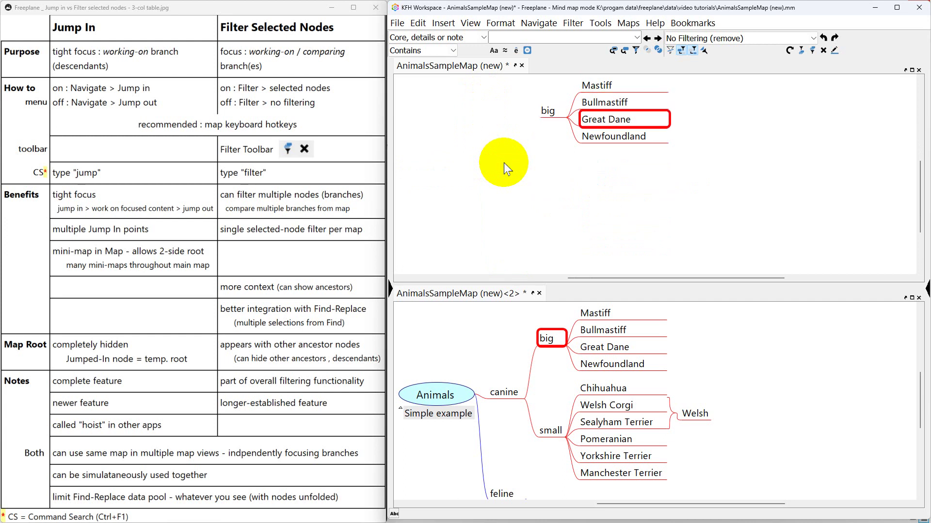
key(alt+j)
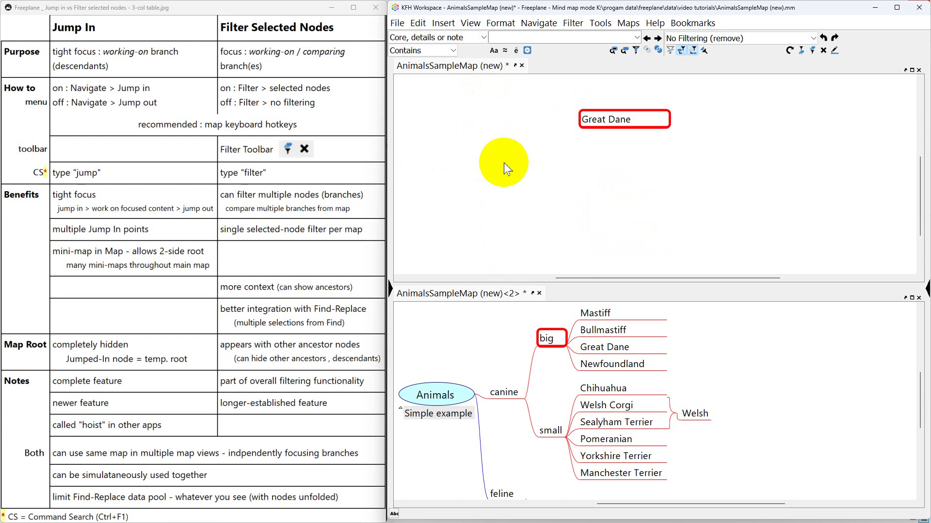
key(Tab)
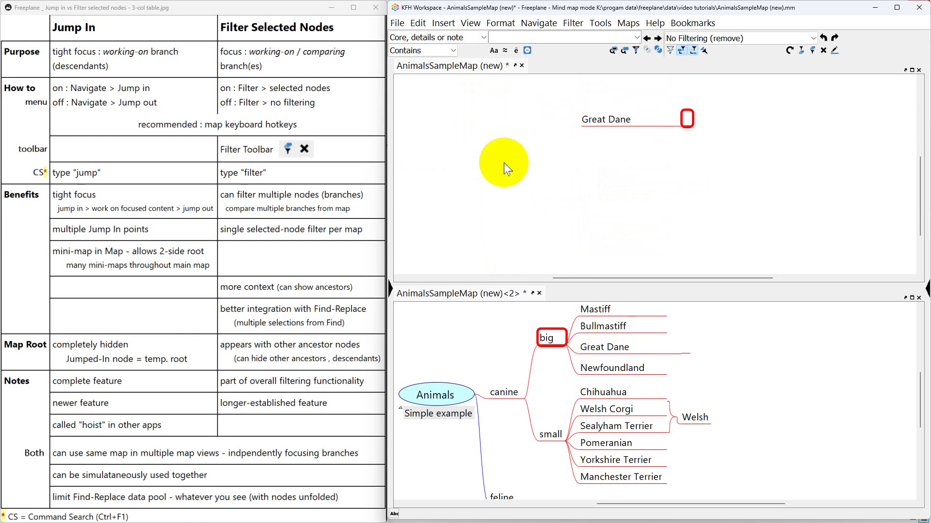
text(asdf)
key(Return)
key(Return)
text(qwer)
key(Return)
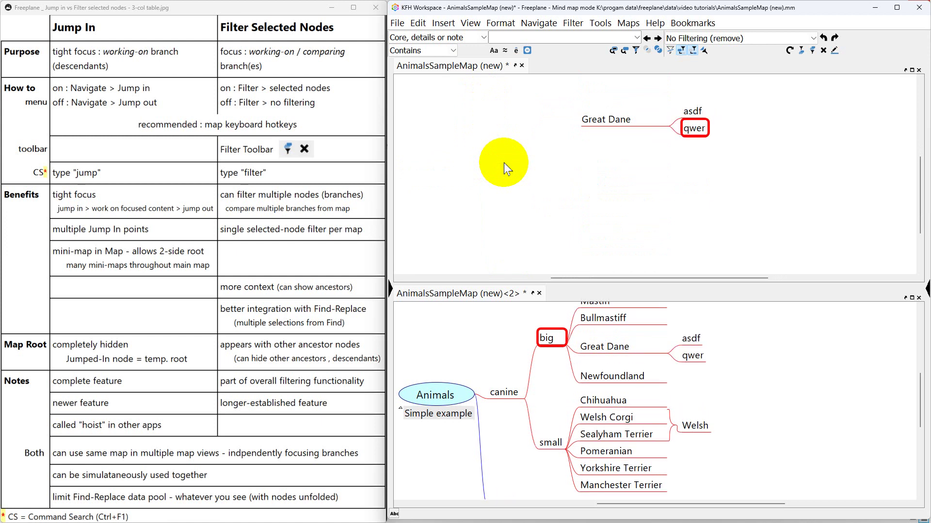
- Jump out, jump into Newfoundland, and add child nodes asdf and wrqwe
key(alt+shift+Up)
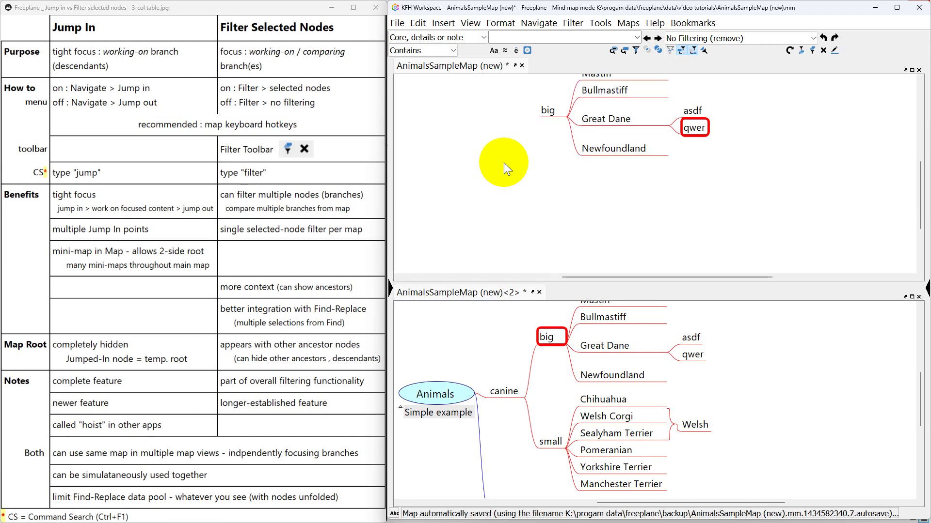
key(Left)
key(Down)
key(alt+shift+Down)
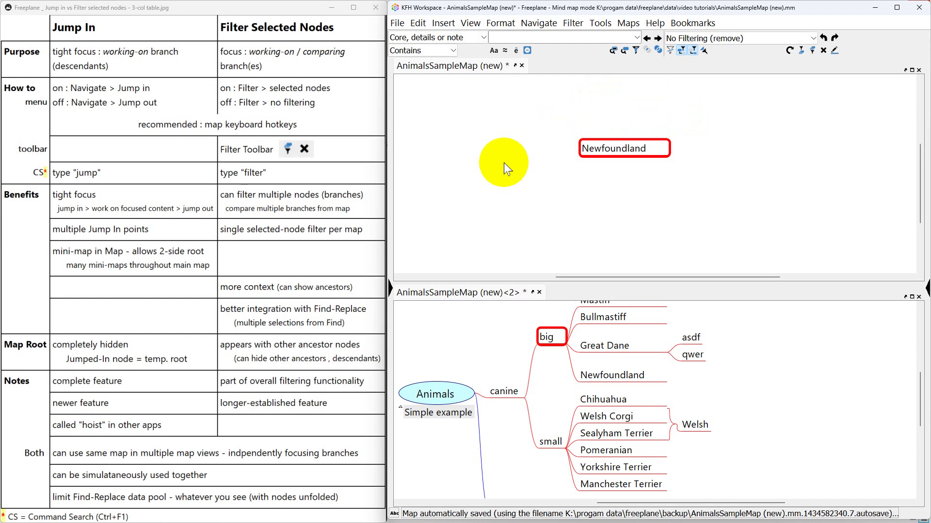
key(Tab)
text(asdf)
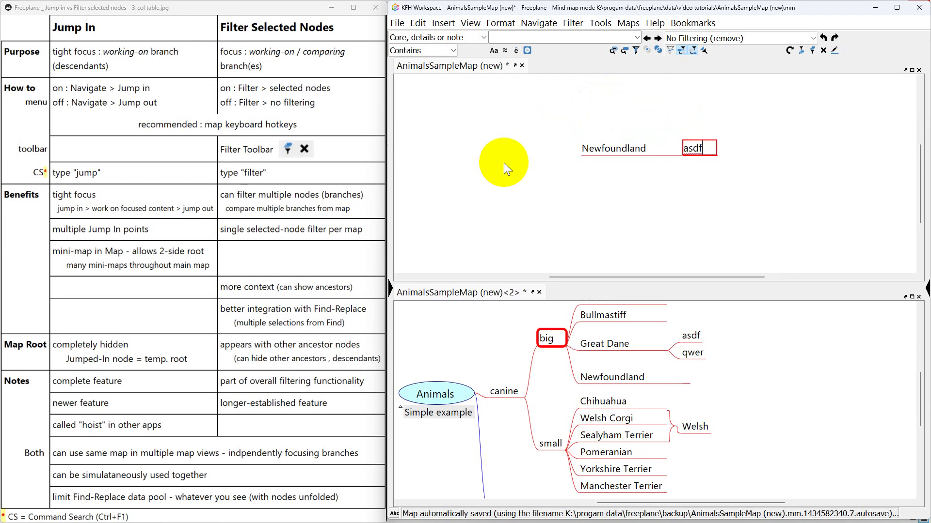
key(Return)
key(Return)
text(wrqwe)
key(Return)
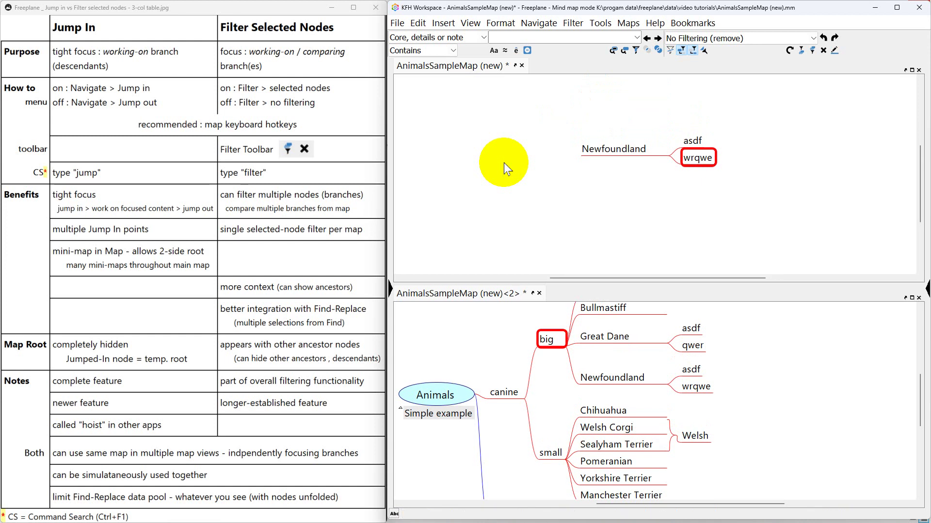
- Jump the upper view out from big through canine to the Animals root
key(Left)
key(Left)
drag(504, 163, 509, 199)
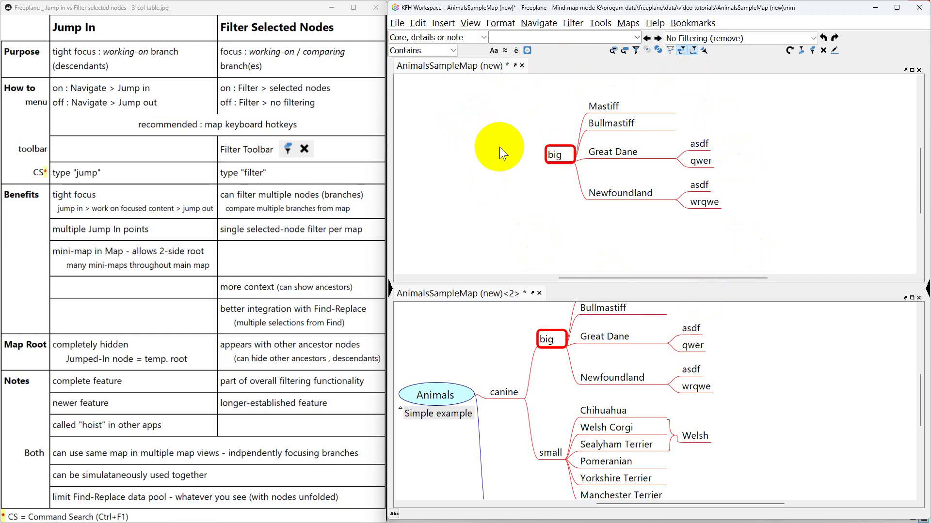
key(alt+shift+j)
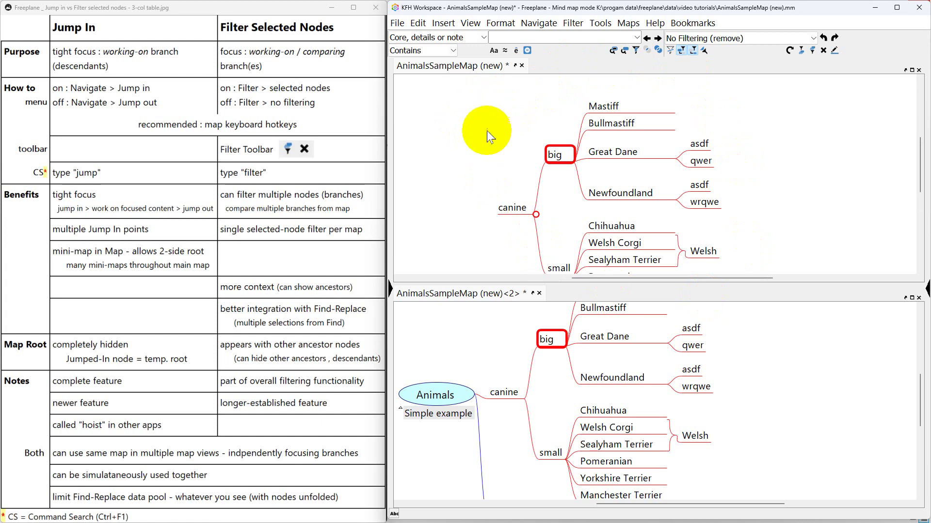
drag(481, 188, 474, 153)
key(alt+shift+j)
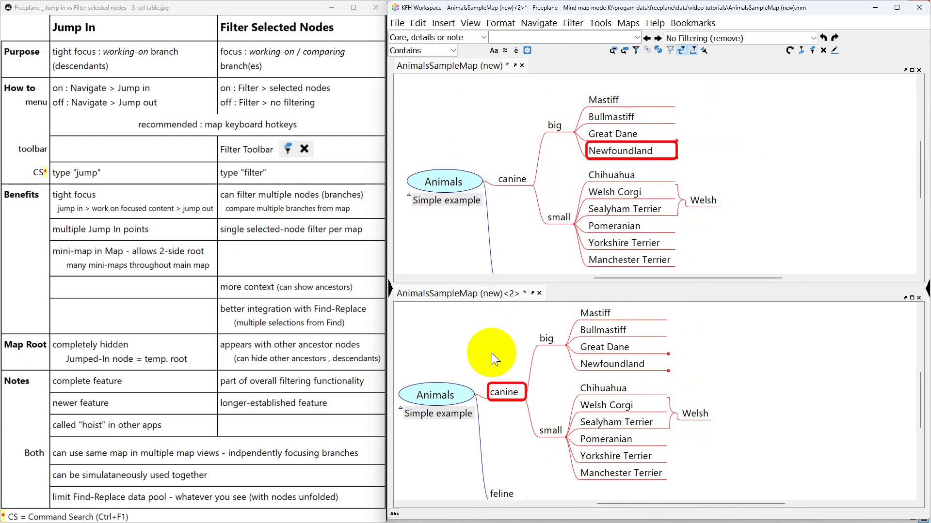
- Filter the lower view successively to canine, big and Mastiff, then remove the filter
key(ctrl+shift+f)
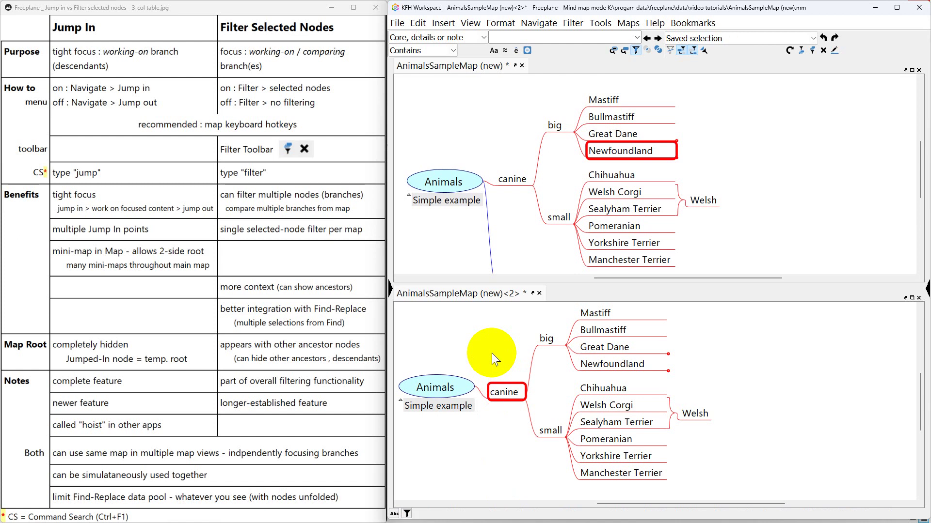
key(Right)
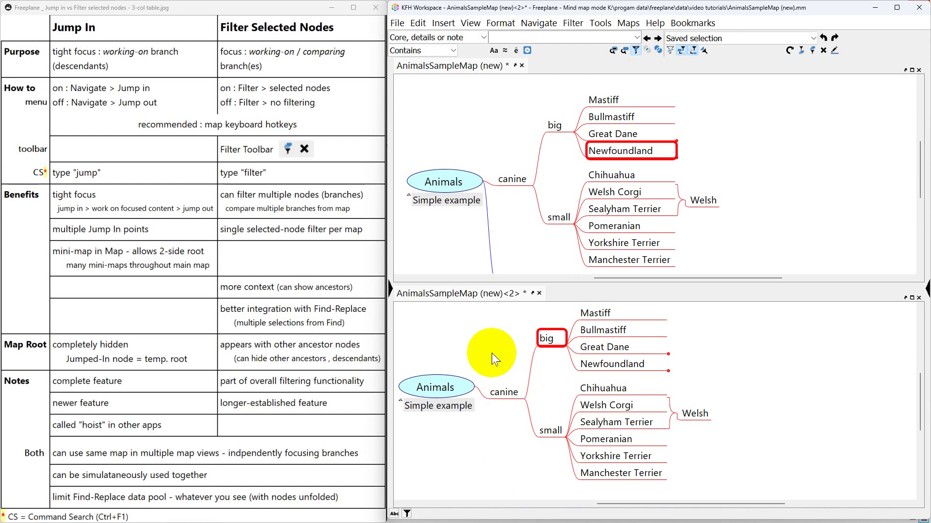
key(ctrl+shift+f)
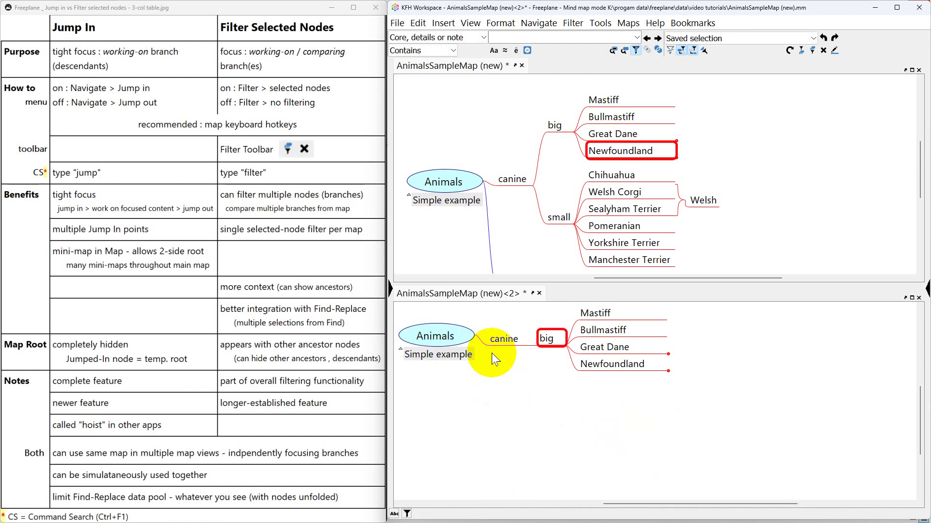
key(Right)
key(Up)
key(Up)
key(Up)
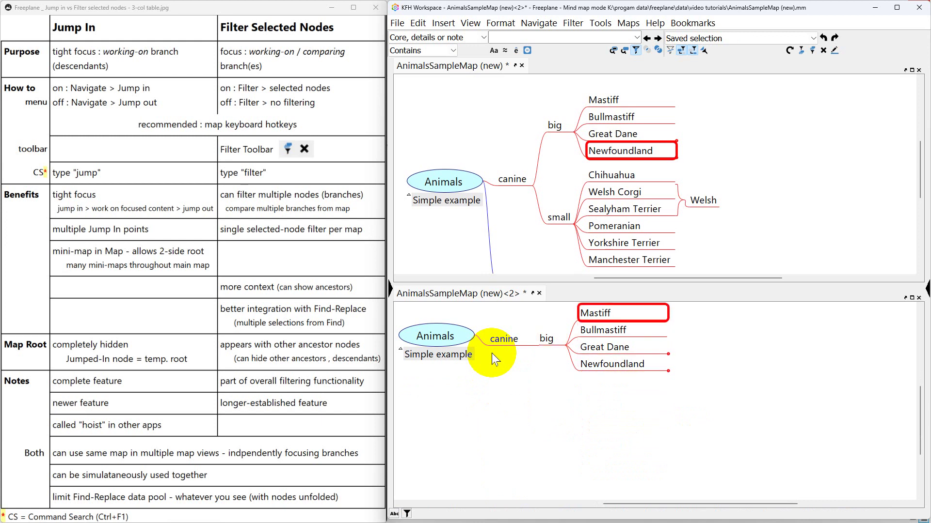
key(ctrl+shift+f)
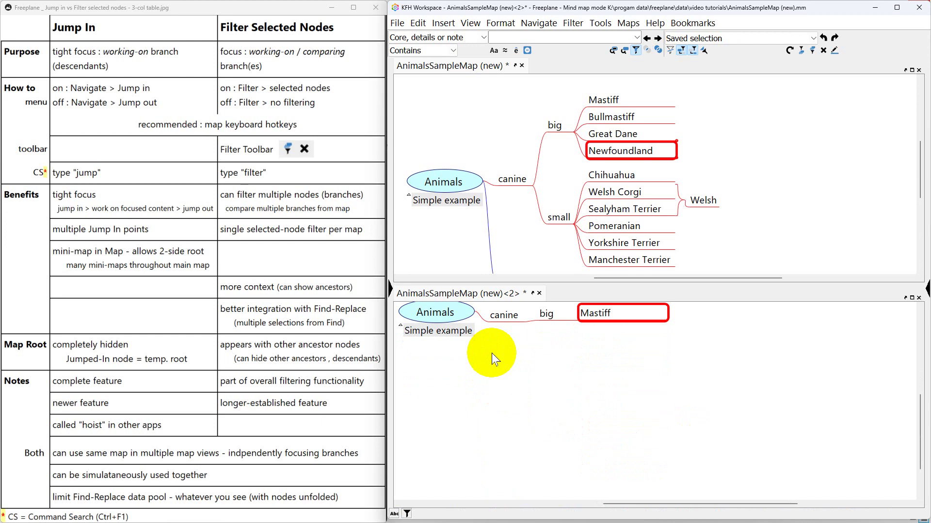
key(ctrl+shift+n)
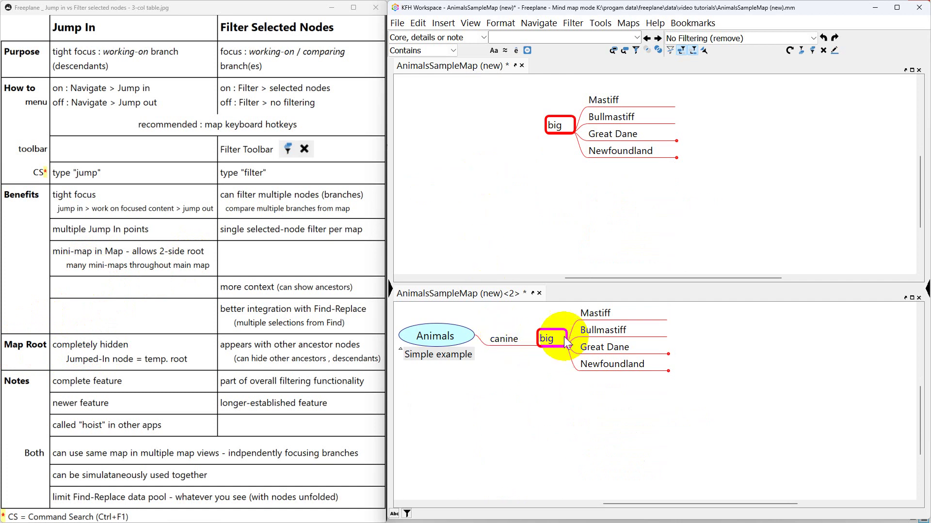
- In the lower view, add a new node 'asdf' left of the Animals root
click(559, 142)
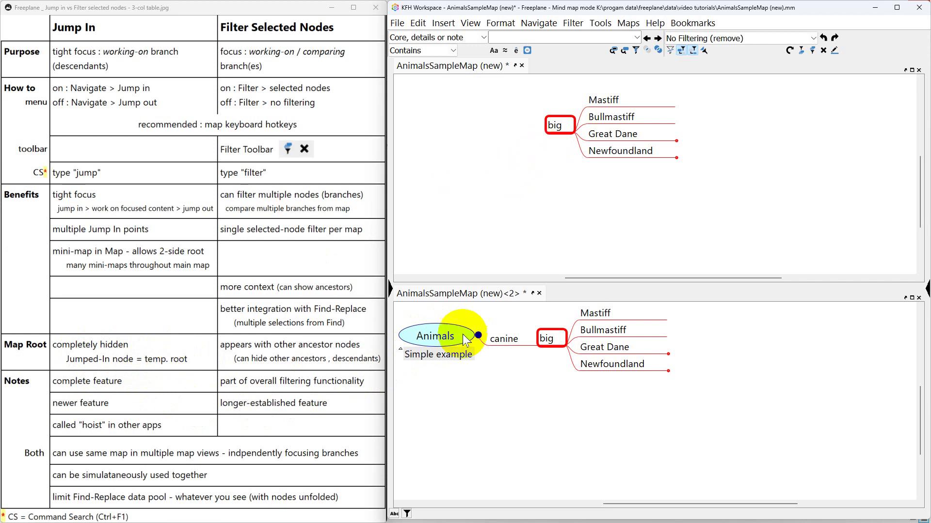
click(420, 336)
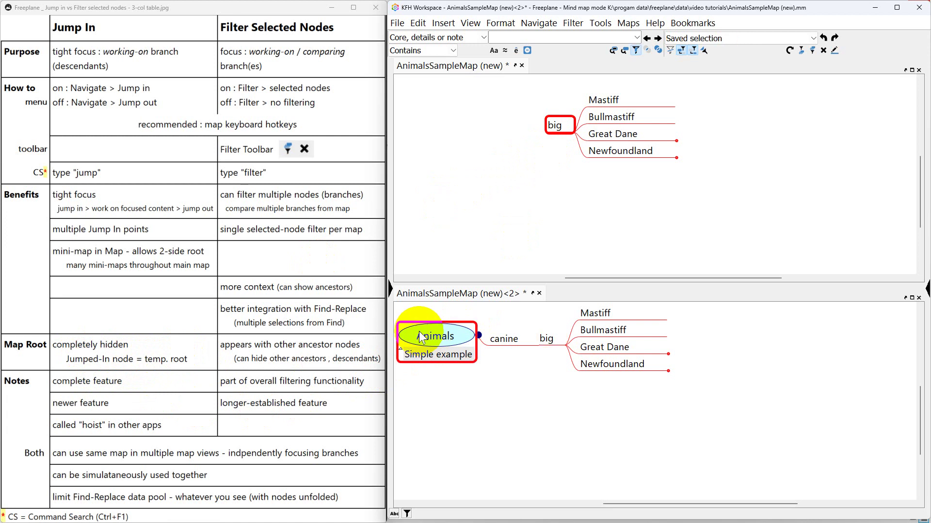
key(shift+Insert)
text(asd)
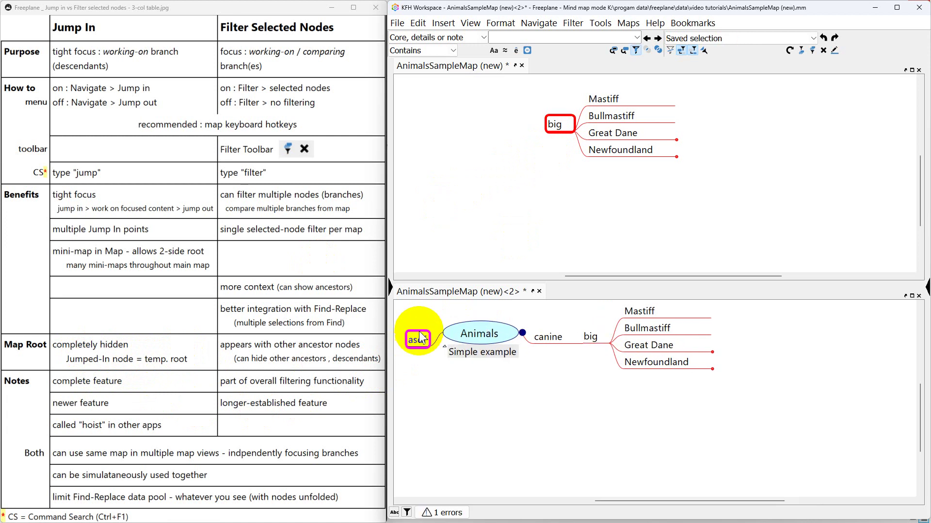
text(f)
key(Return)
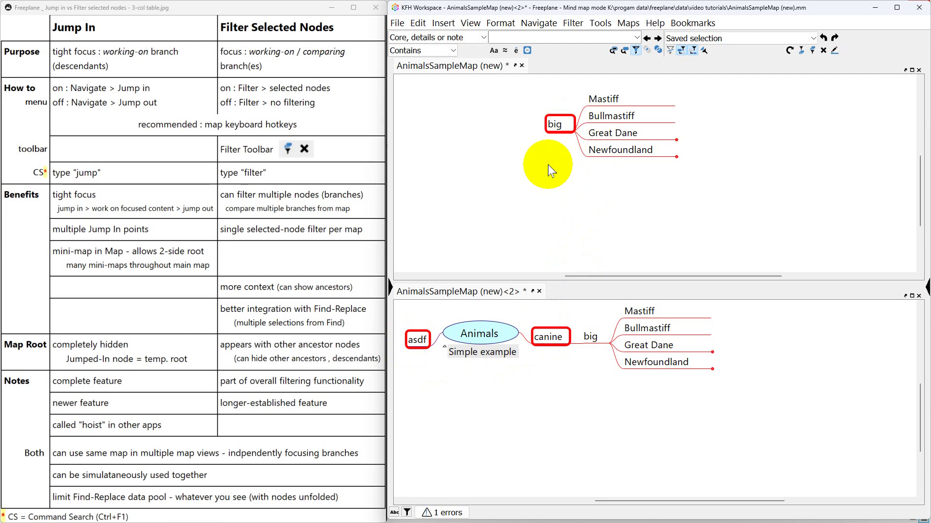
- Add a child node 'asdf' to big in the upper view
click(561, 129)
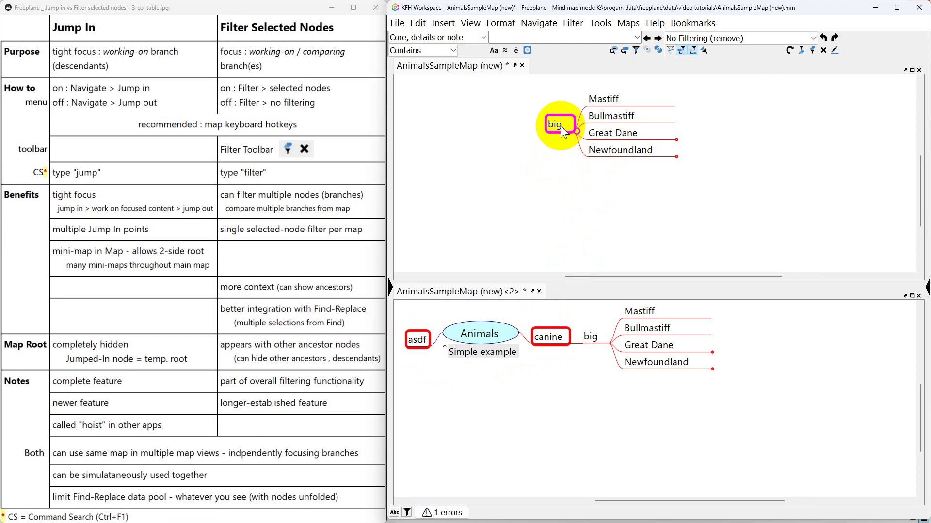
key(Insert)
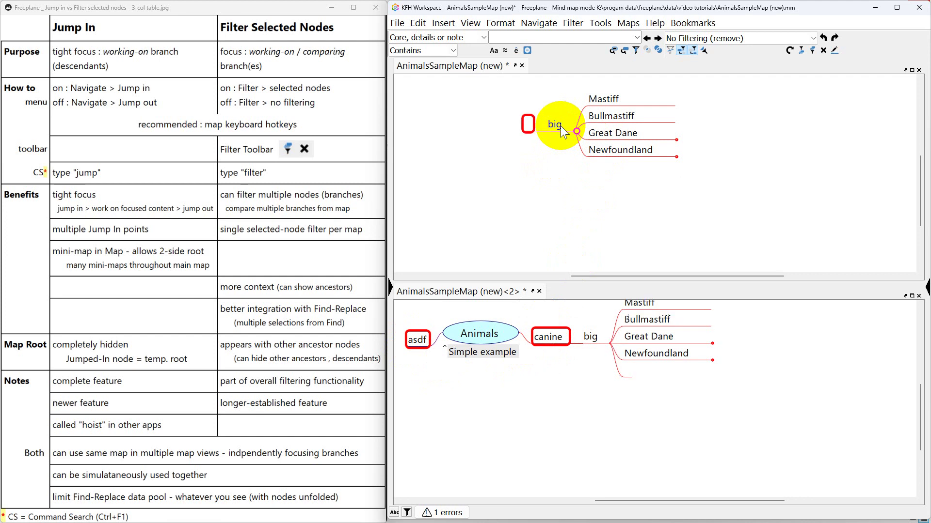
text(asdf)
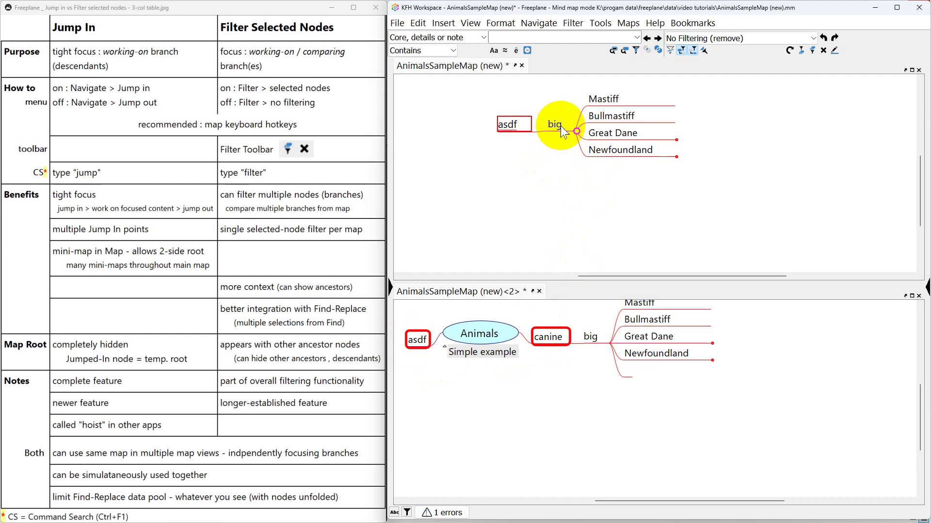
key(Return)
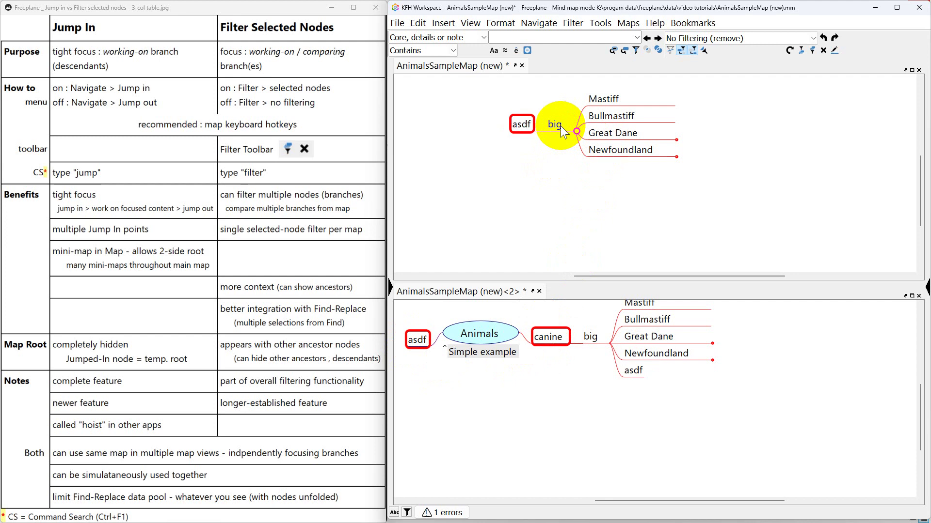
- Select big and canine in the lower view, then big again in the upper view
click(575, 388)
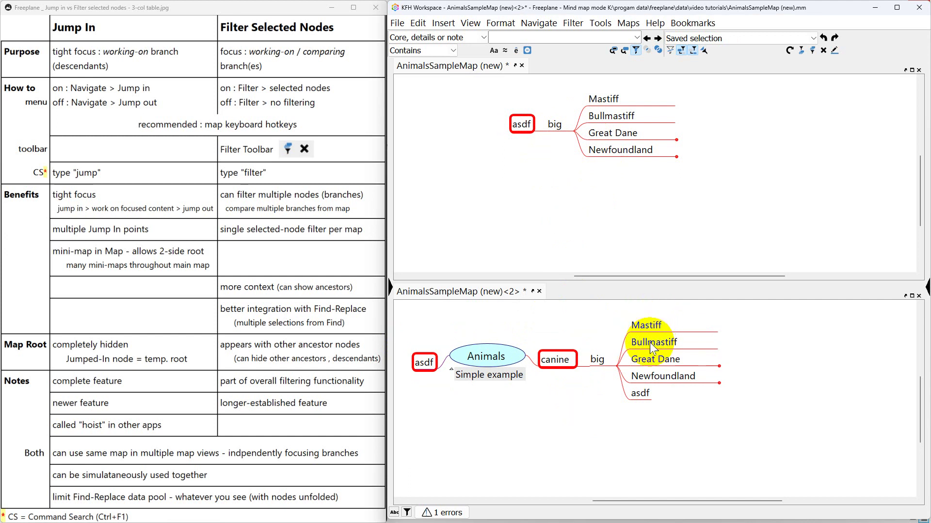
click(601, 359)
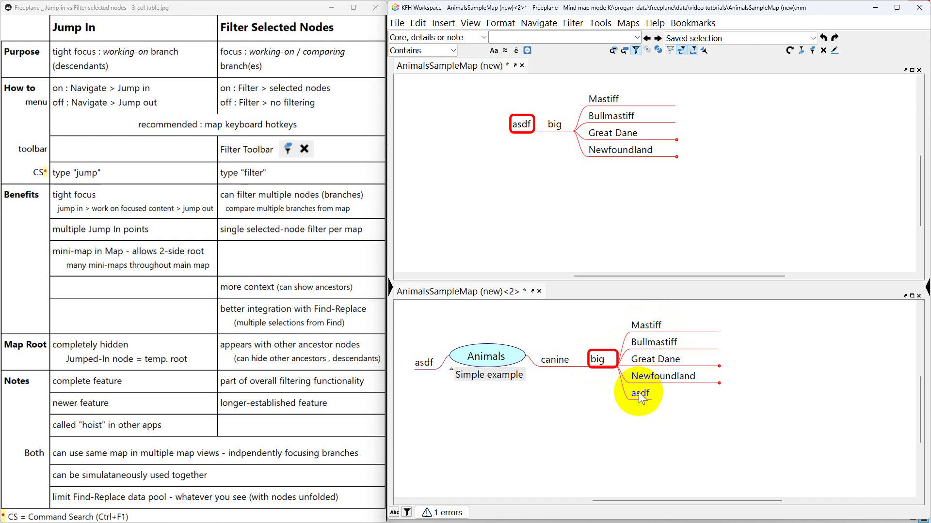
click(555, 362)
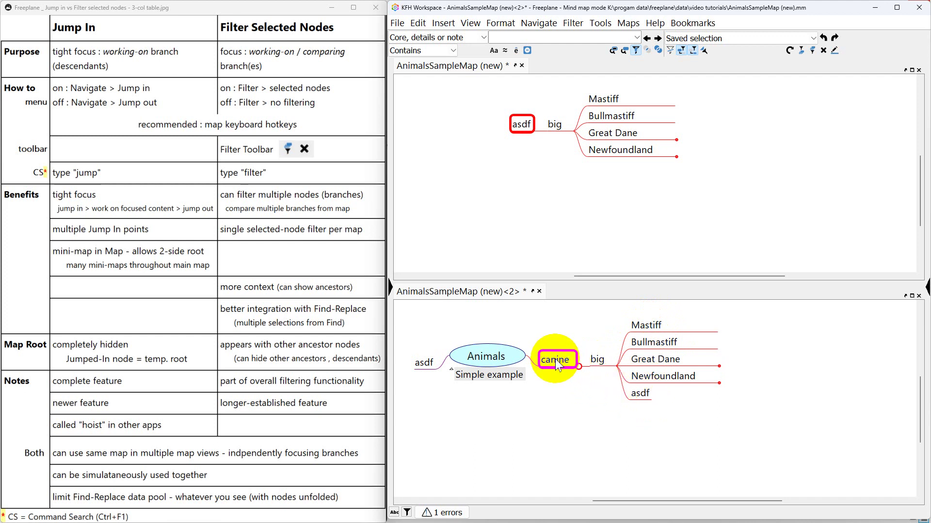
click(563, 155)
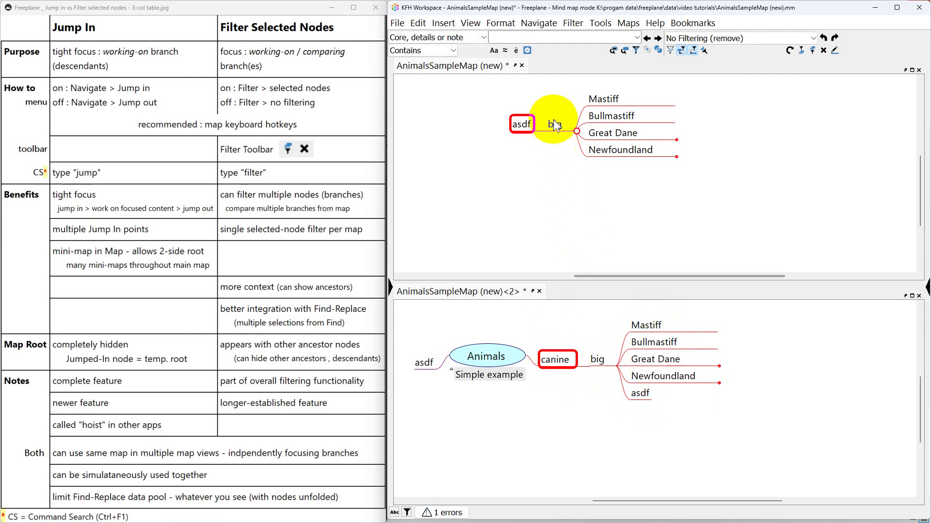
click(551, 125)
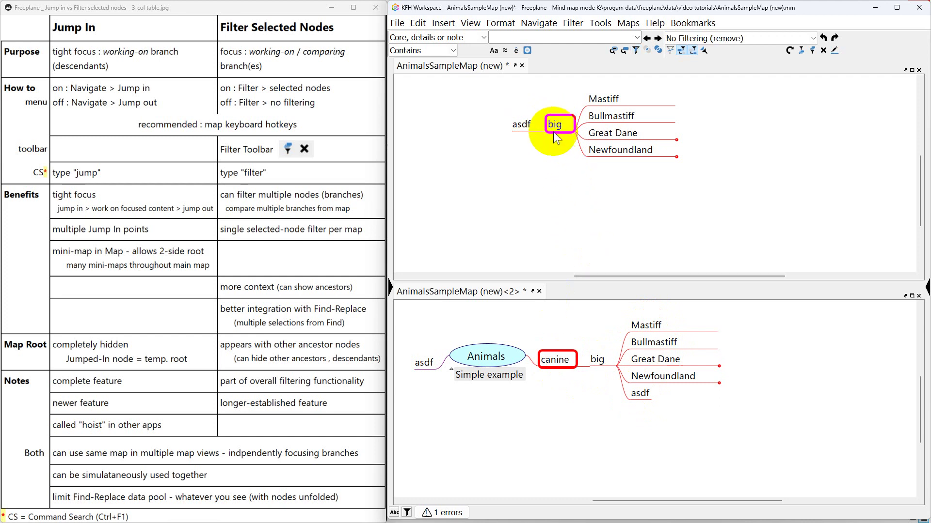
- Move Great Dane and Newfoundland to the left side of big in the upper view
drag(554, 152, 567, 188)
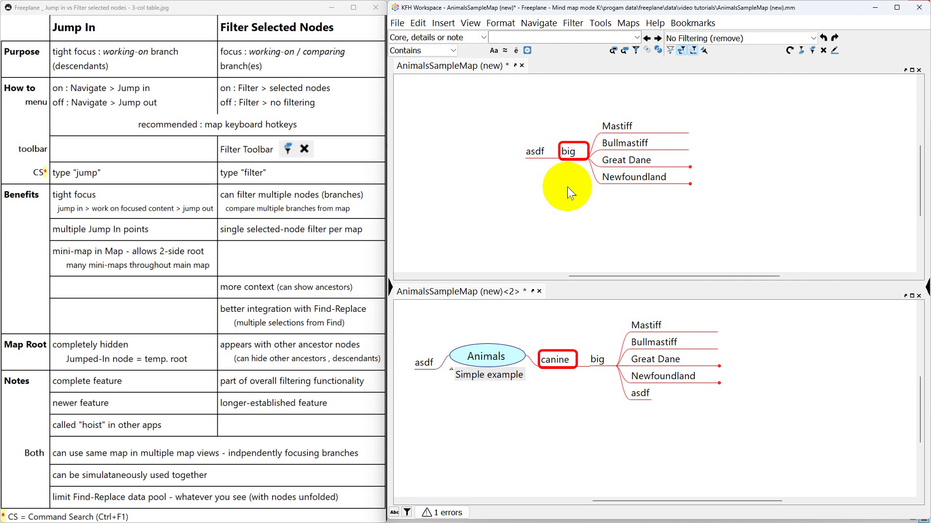
click(648, 160)
key(shift+Down)
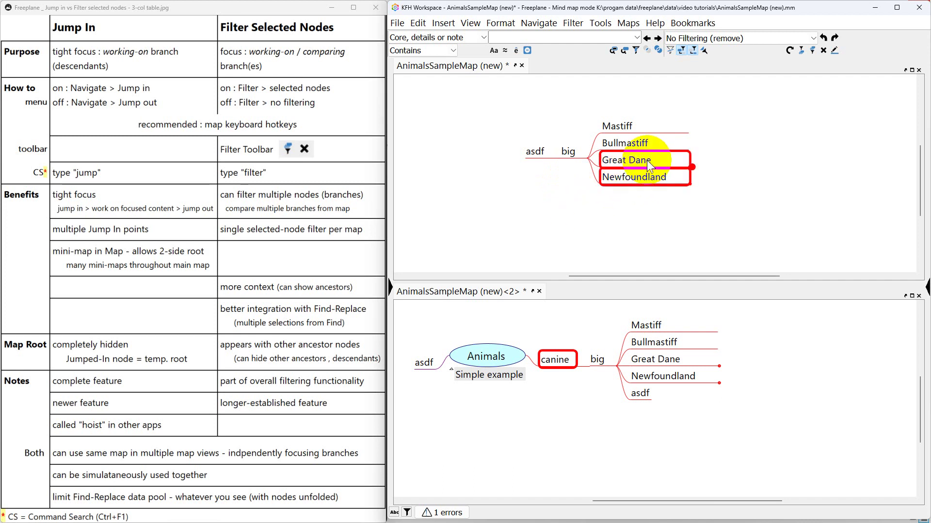
key(ctrl+Left)
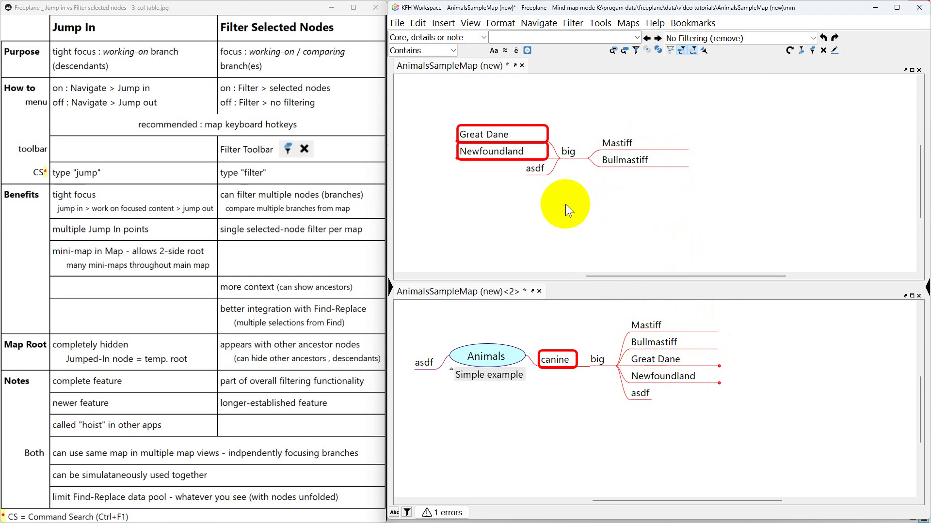
- Jump out of big, reselect it, and jump back into big in the upper view
key(alt+shift+j)
key(Left)
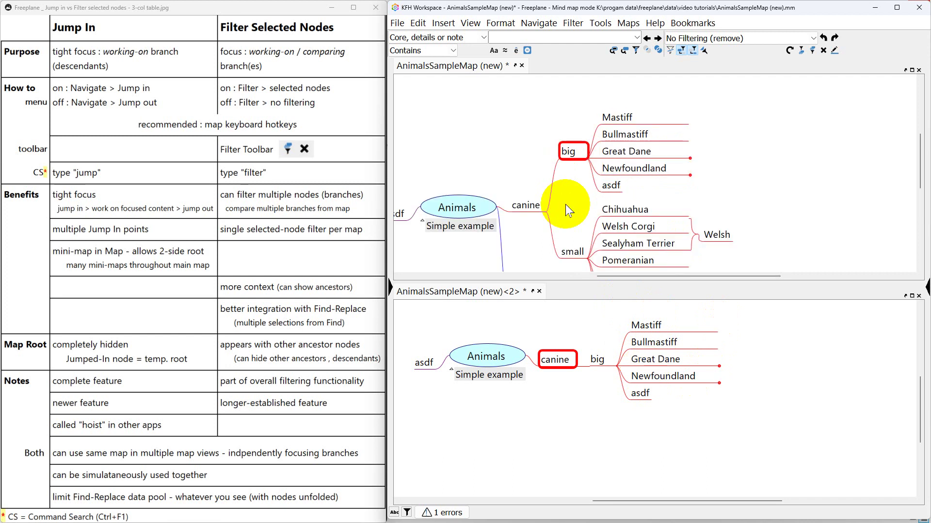
key(alt+j)
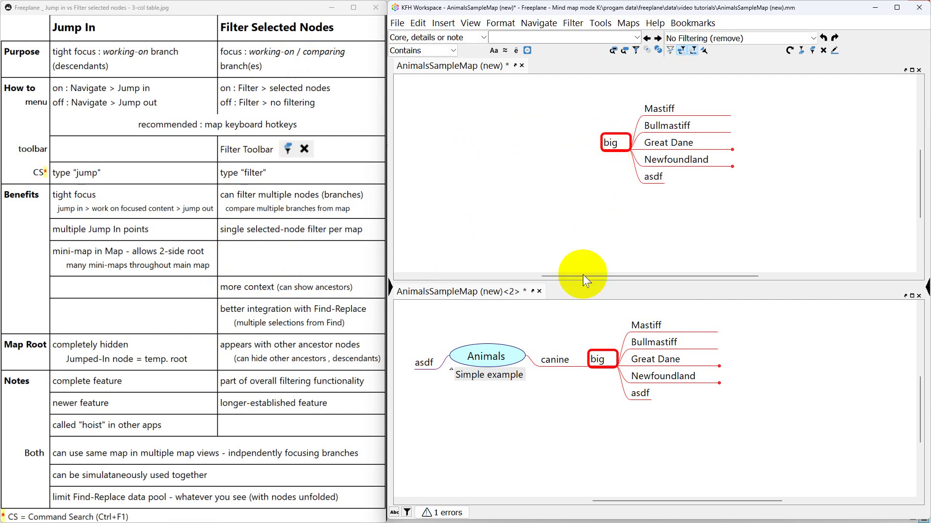
- In the lower view, select big, then canine, then the Animals root
click(598, 361)
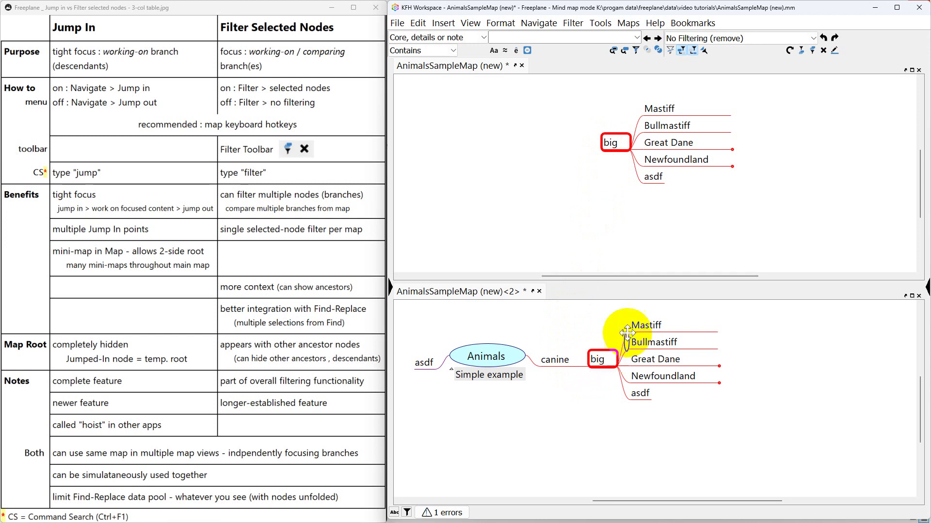
click(552, 358)
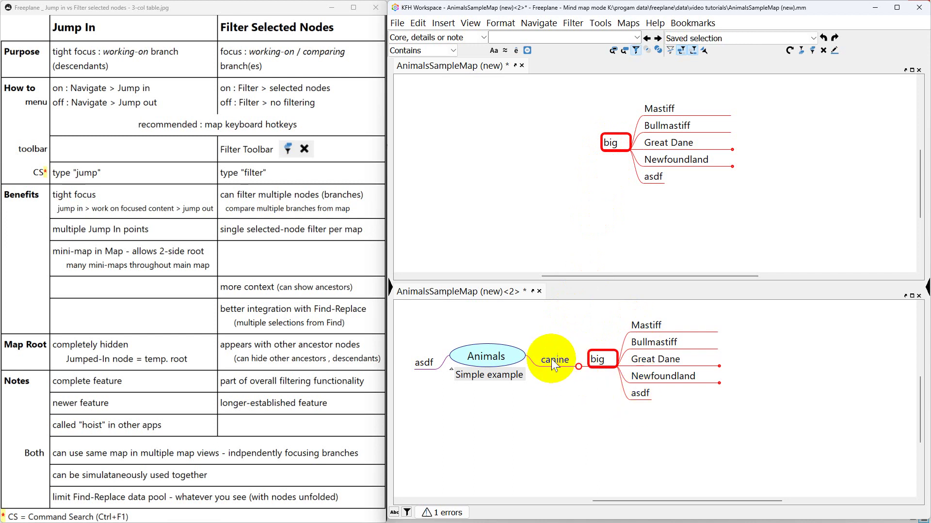
click(506, 357)
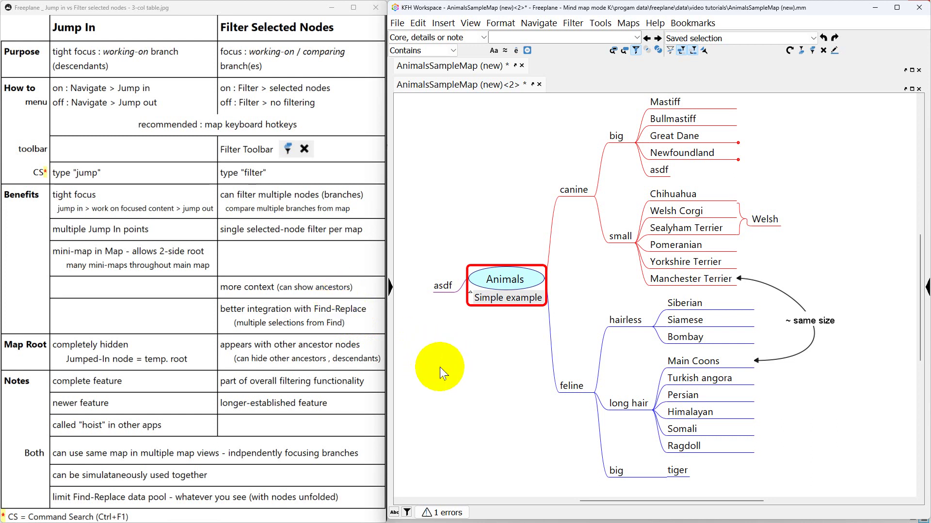
- Search the map for 'big' in an enlarged Find and Replace dialog and select the first result
key(ctrl+shift+f)
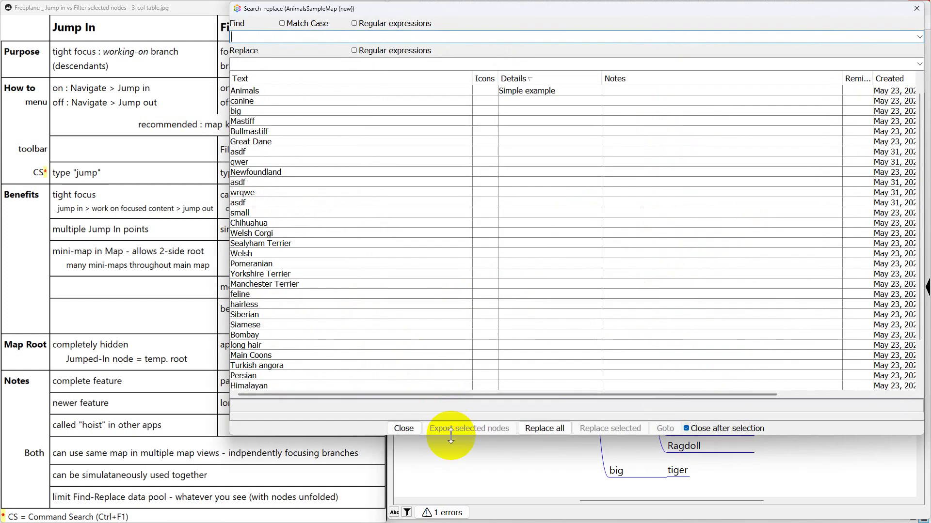
drag(451, 438, 429, 483)
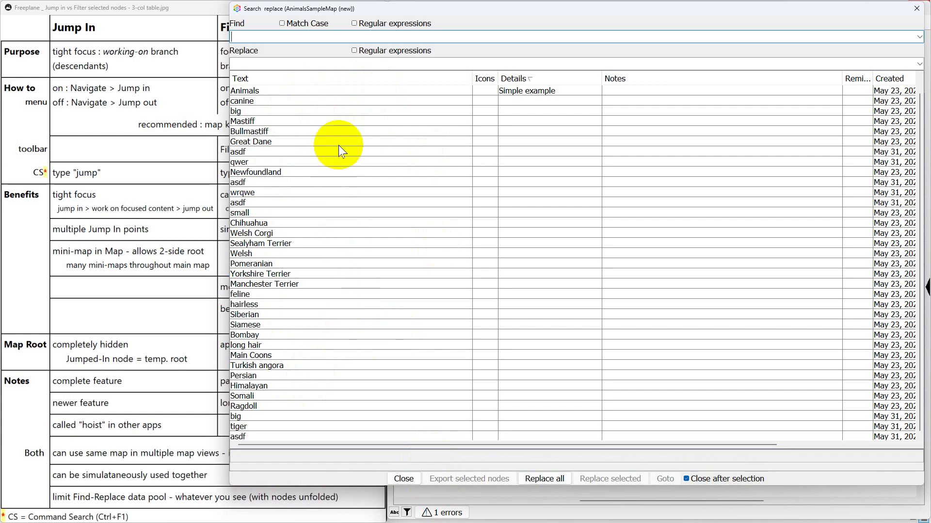
text(big)
key(Tab)
key(Down)
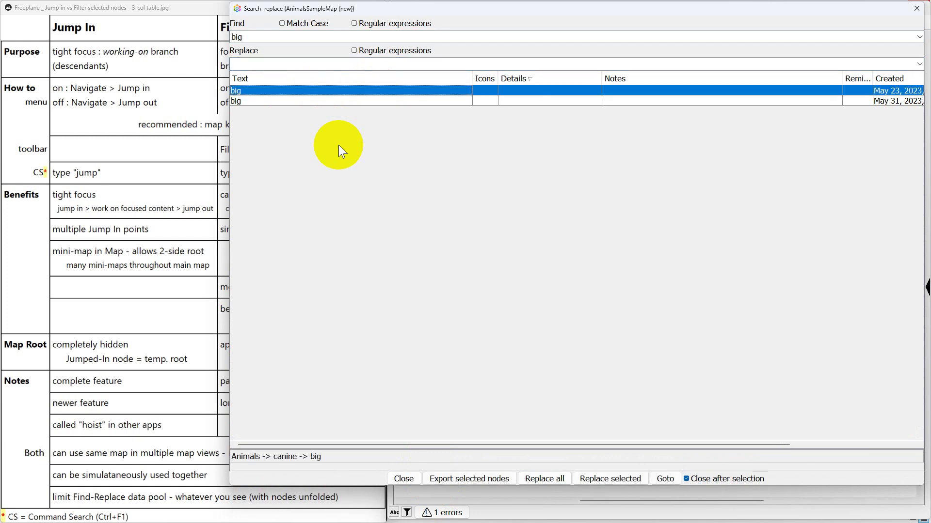
- Select both 'big' results, then jump into the big branch and back out
key(shift+Down)
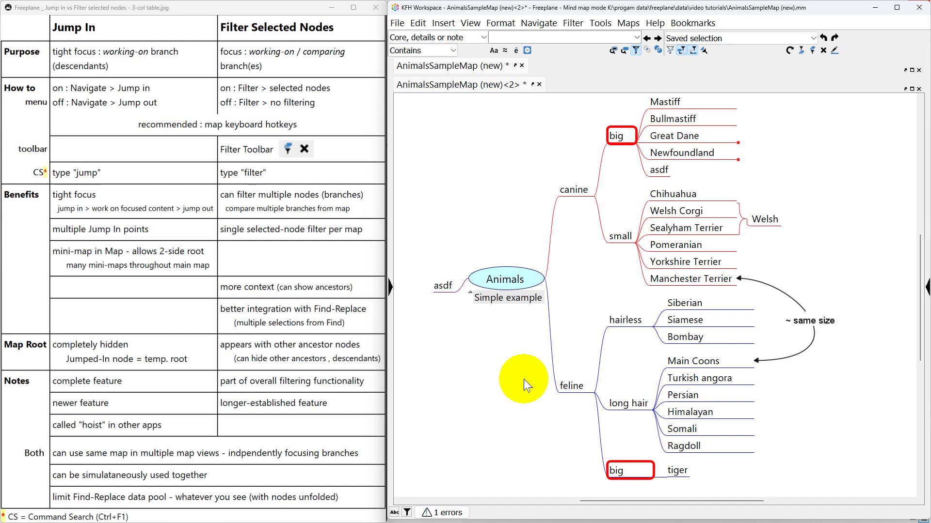
key(alt+shift+j)
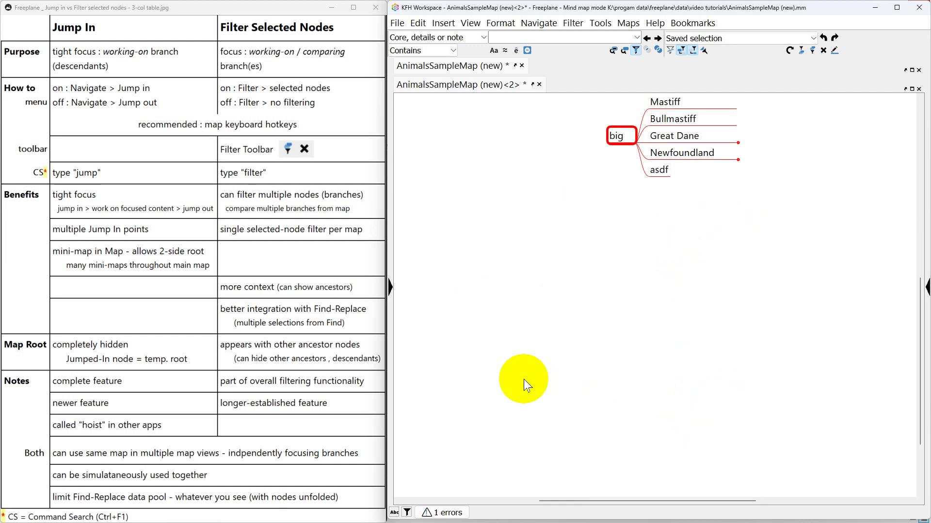
key(alt+shift+j)
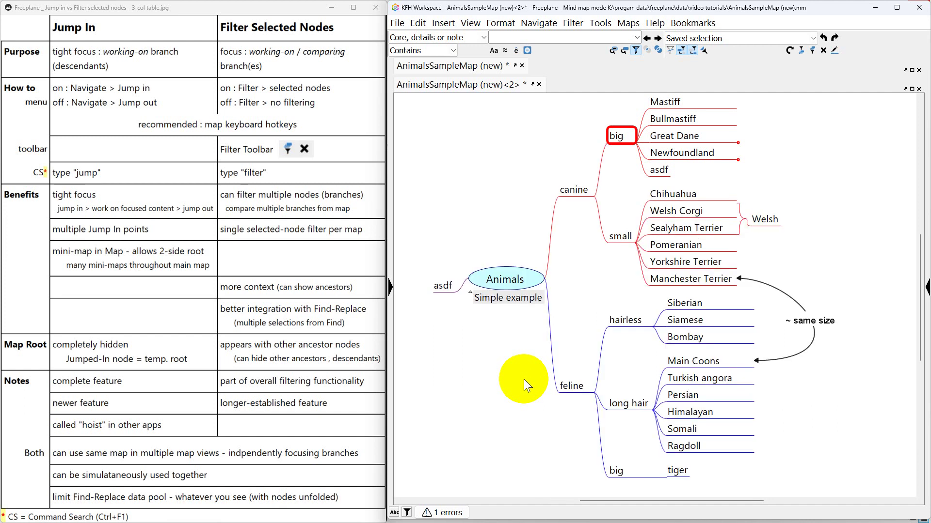
- Add the feline big node to the selection and filter the map to the selected nodes
ctrl+click(623, 472)
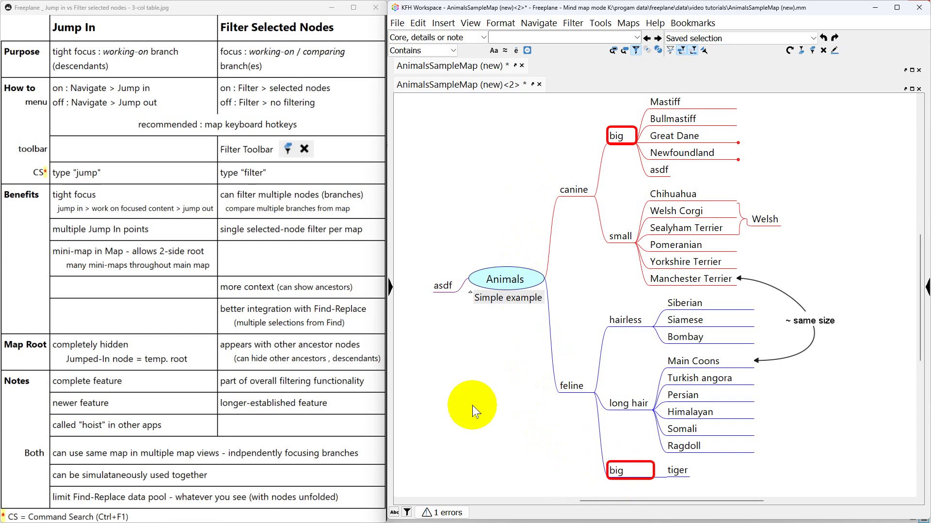
key(alt+shift+f)
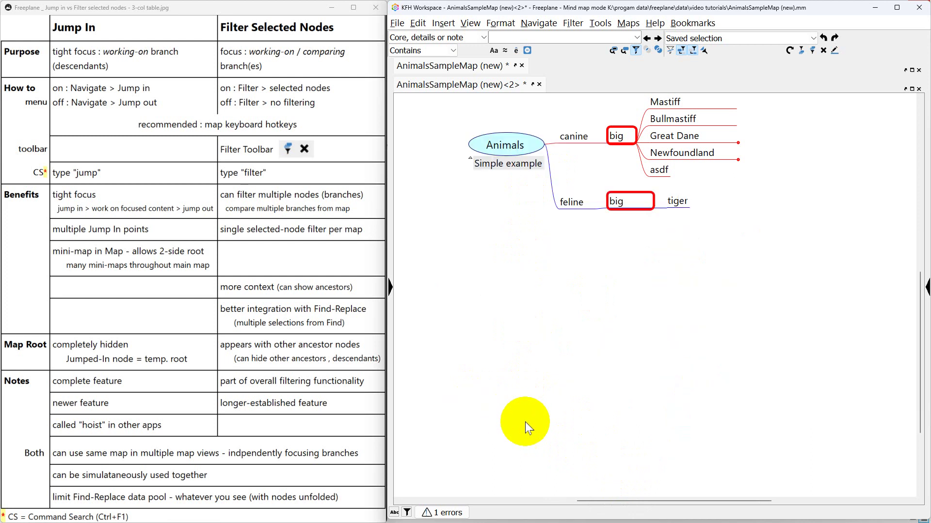
drag(636, 281, 624, 293)
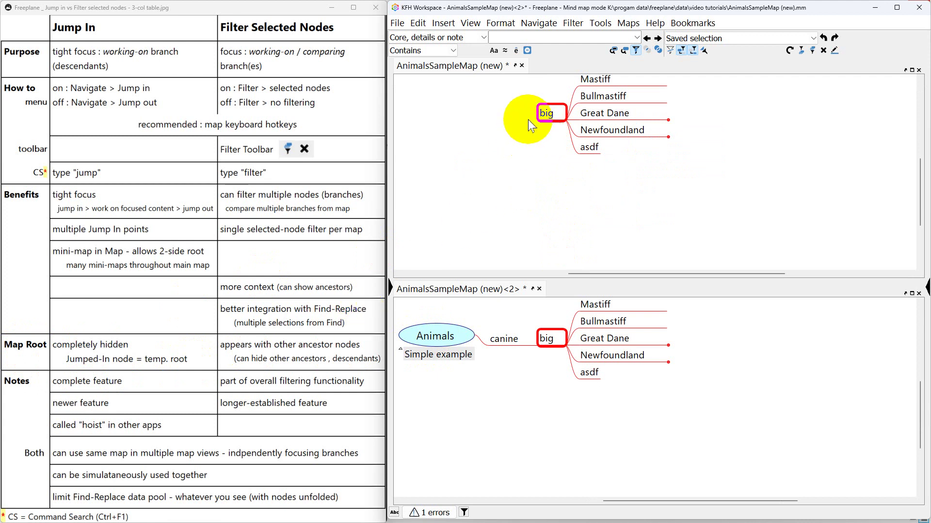
drag(541, 132, 541, 143)
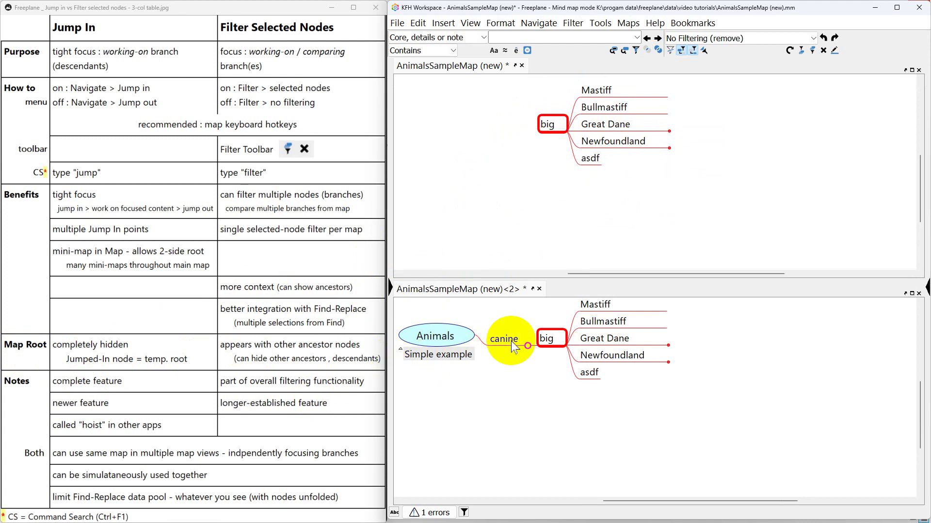
click(548, 338)
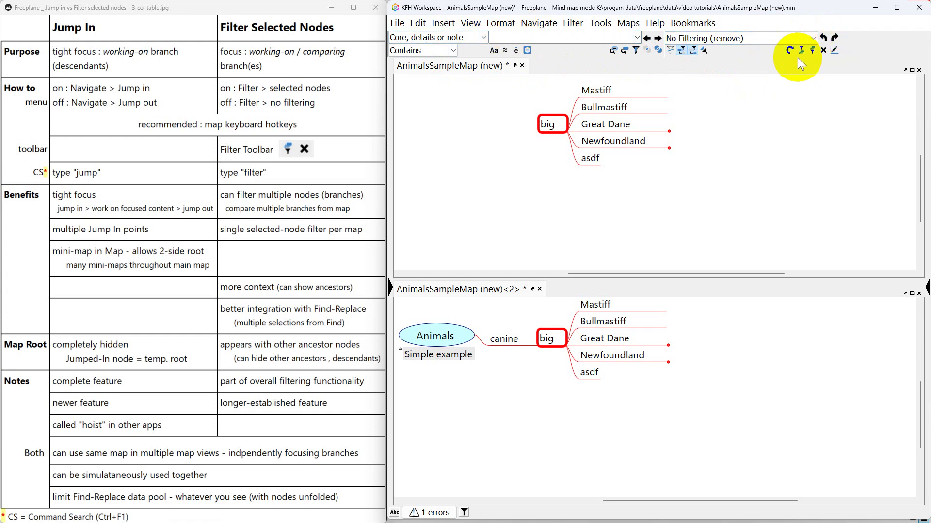
click(571, 23)
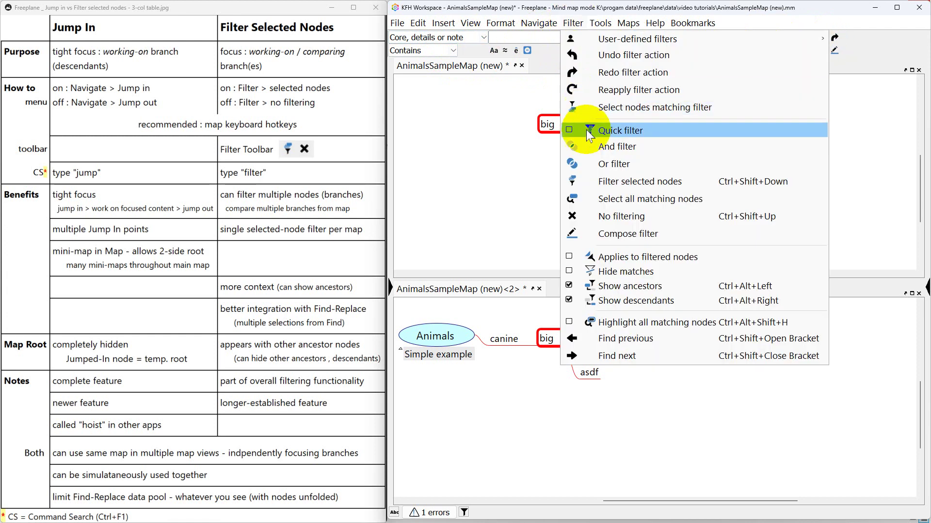
click(471, 103)
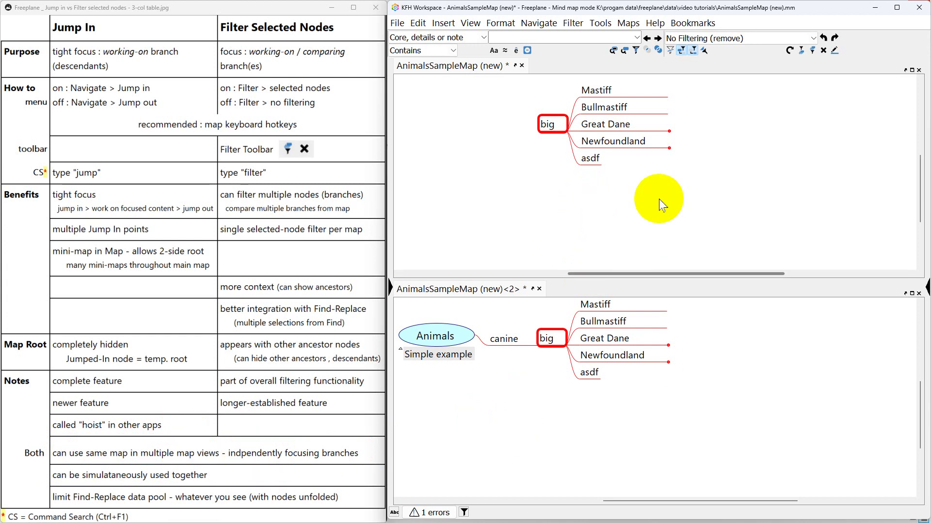
- Clear the filter, jump the upper view into canine, and filter it to big
click(542, 325)
key(ctrl+shift+f)
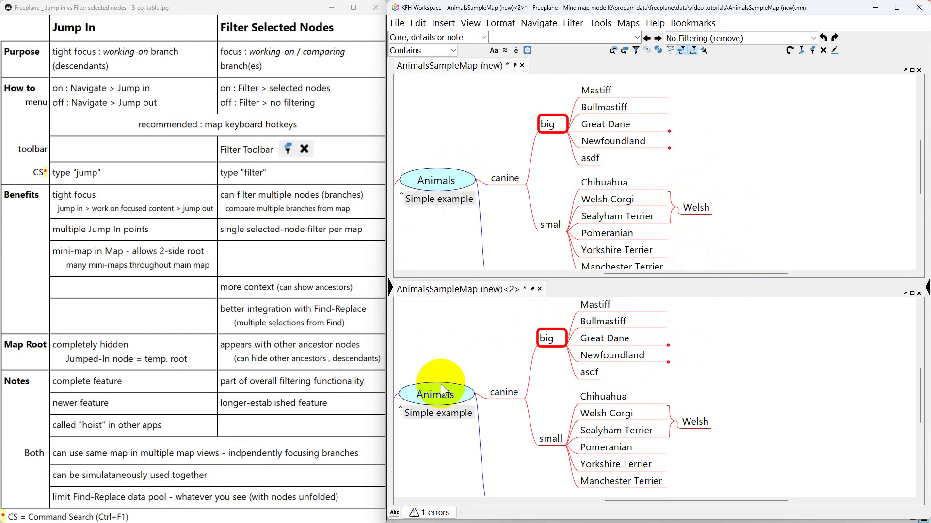
click(502, 179)
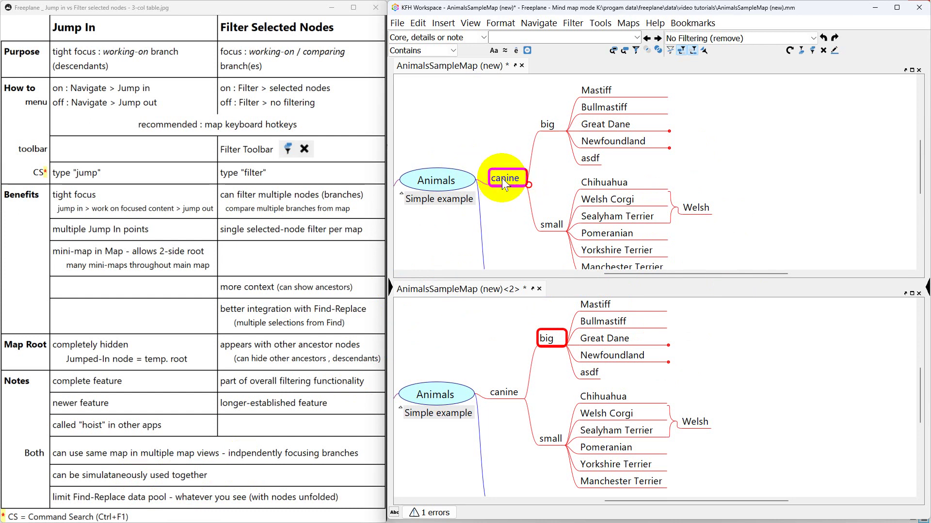
key(ctrl+j)
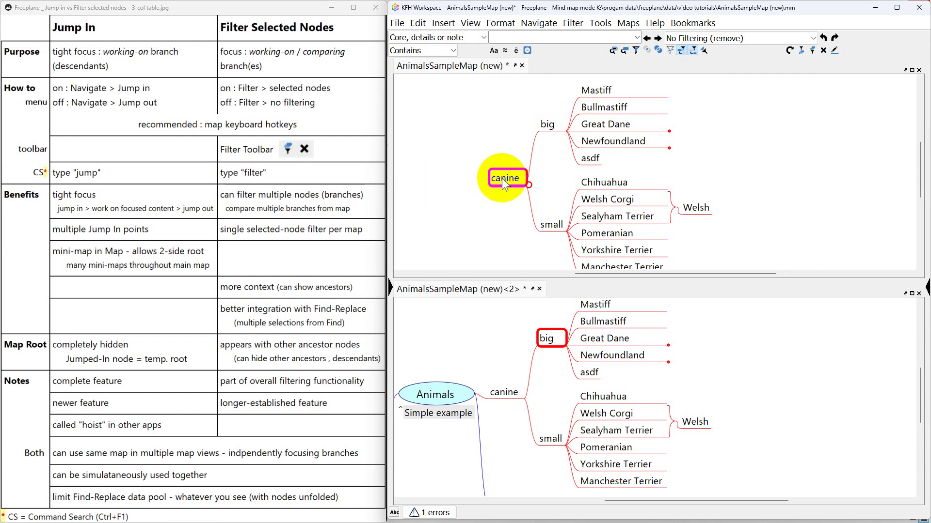
click(549, 124)
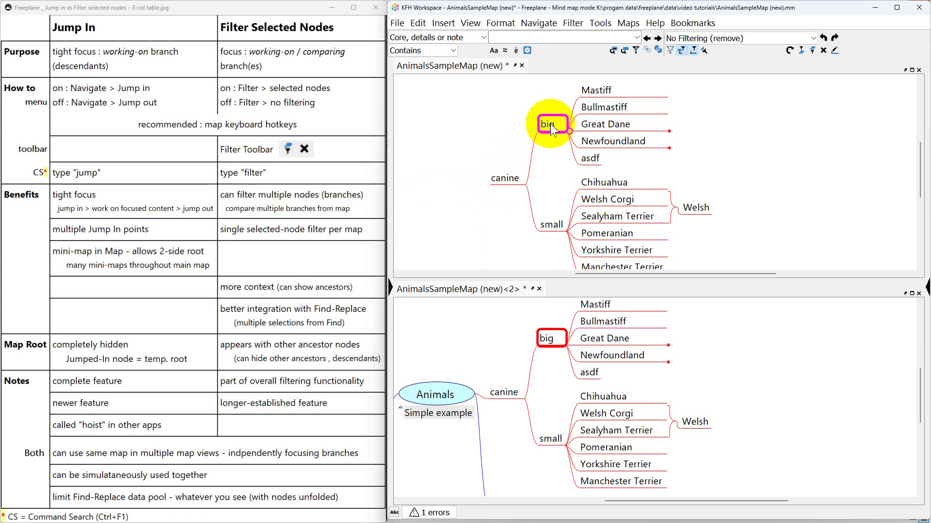
key(alt+shift+f)
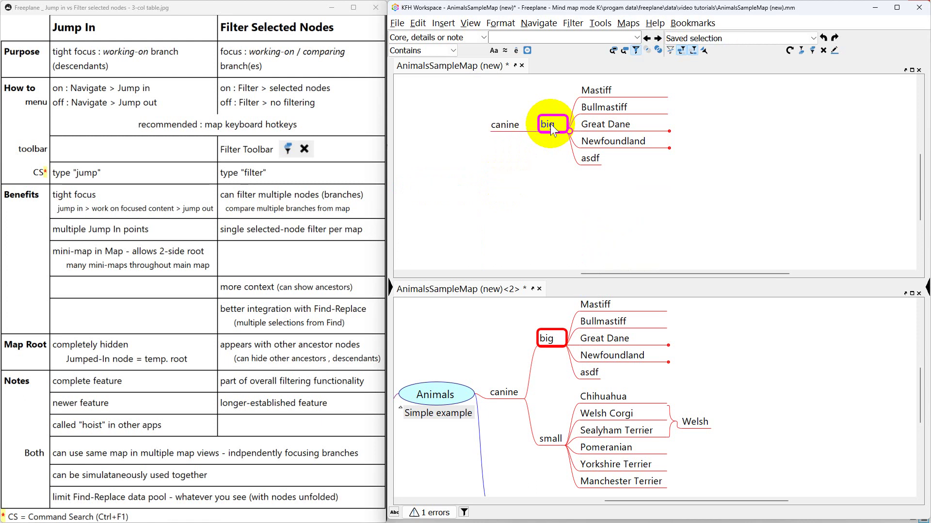
click(441, 383)
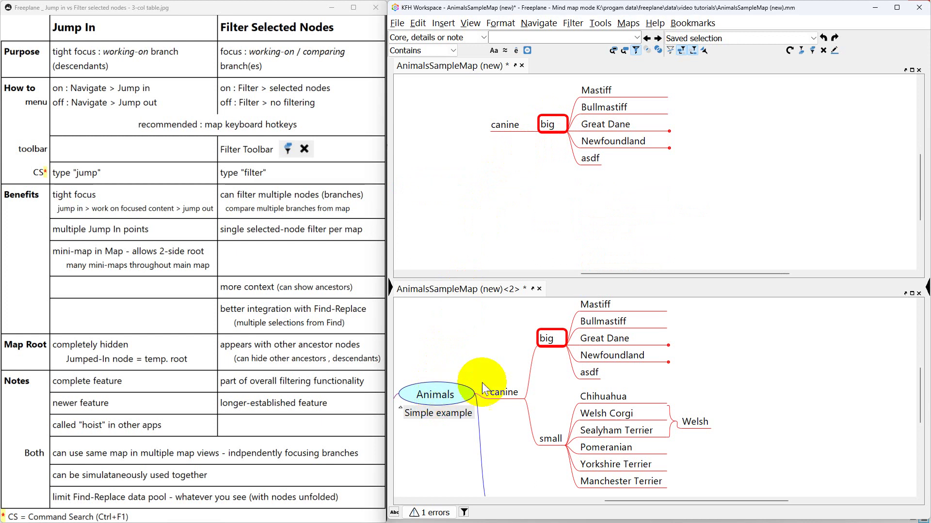
- Filter the lower view to the big branch
click(545, 341)
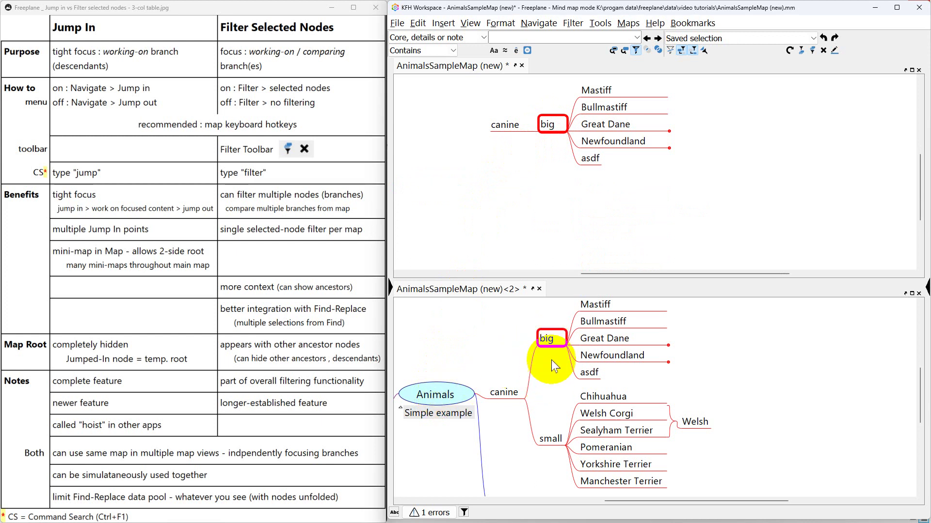
click(549, 339)
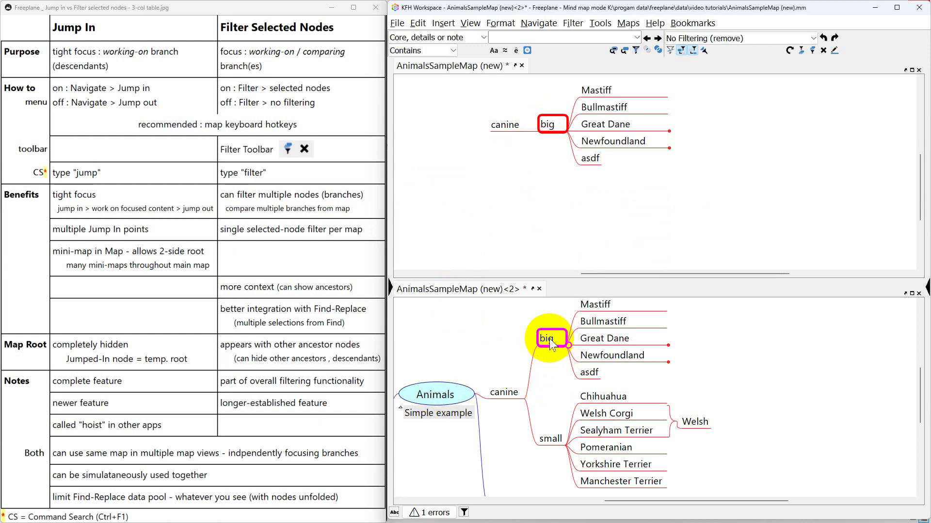
key(ctrl+shift+f)
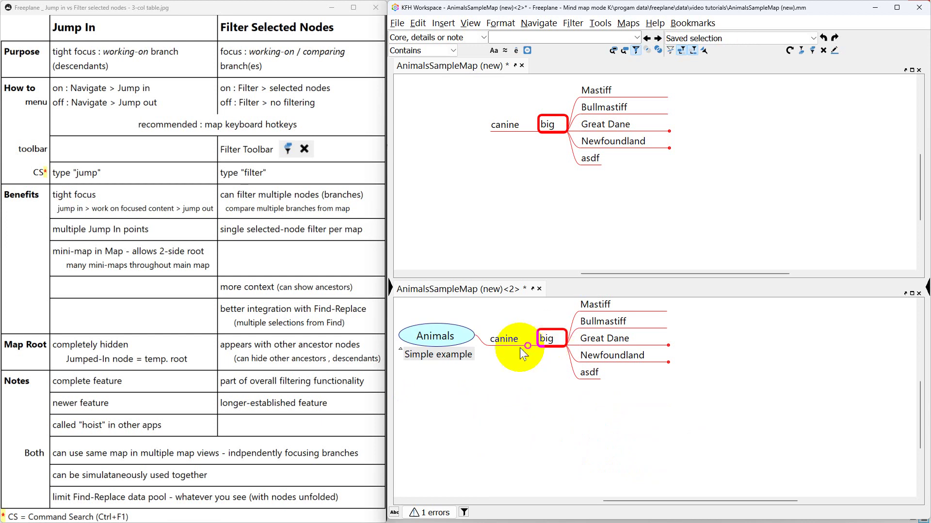
- Return the upper view to the whole map, select Animals, and clear the Find and Replace search text
click(503, 143)
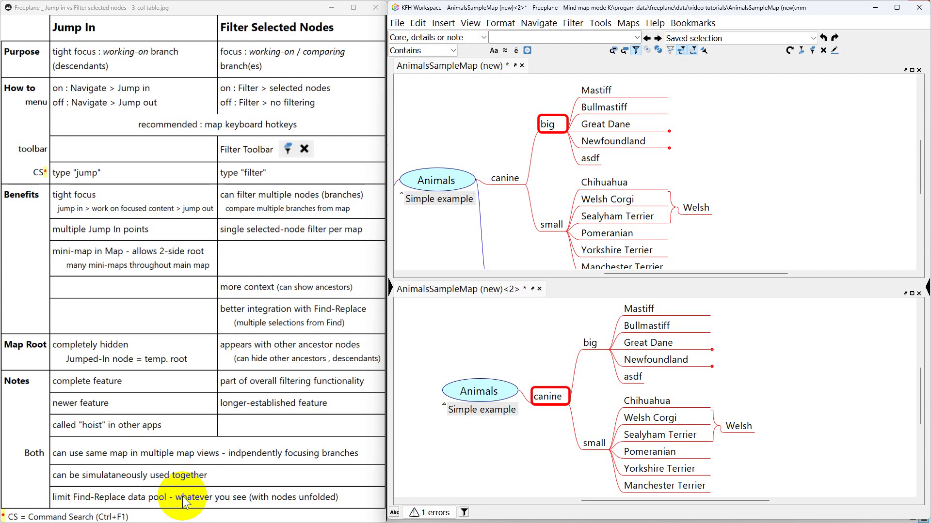
click(439, 127)
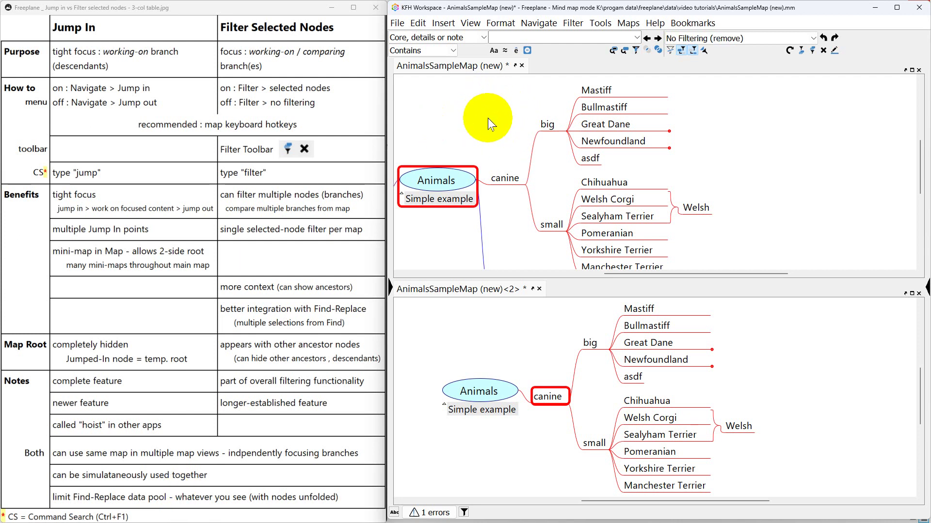
key(ctrl+shift+f)
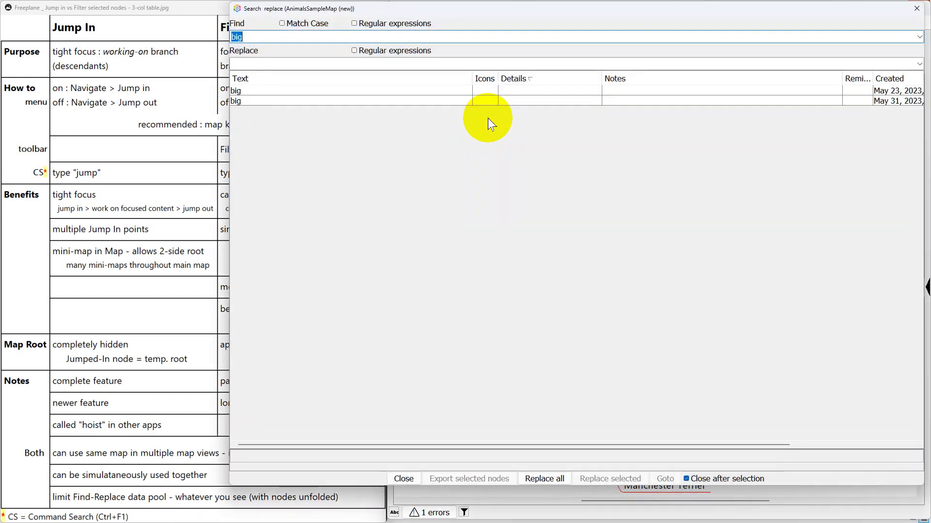
key(BackSpace)
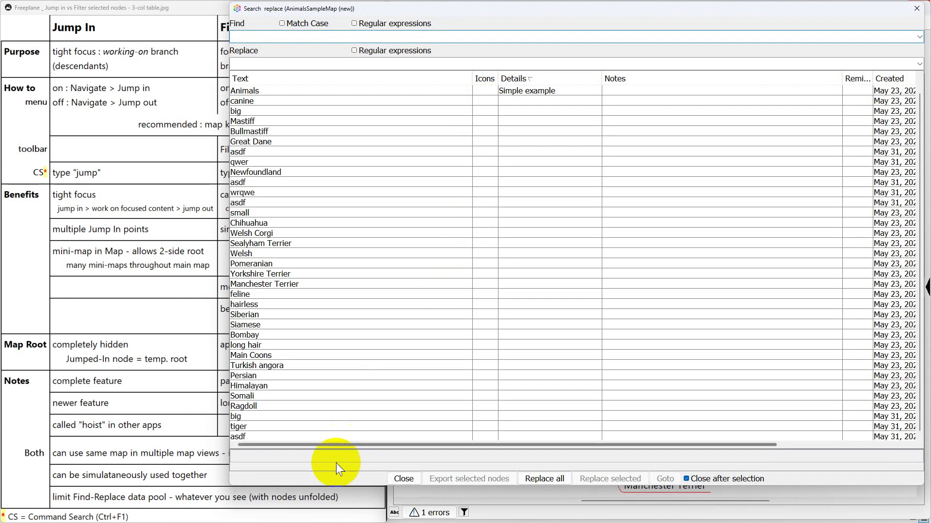
click(354, 487)
mouse_move(353, 486)
mouse_down()
mouse_move(355, 496)
mouse_move(366, 486)
mouse_up()
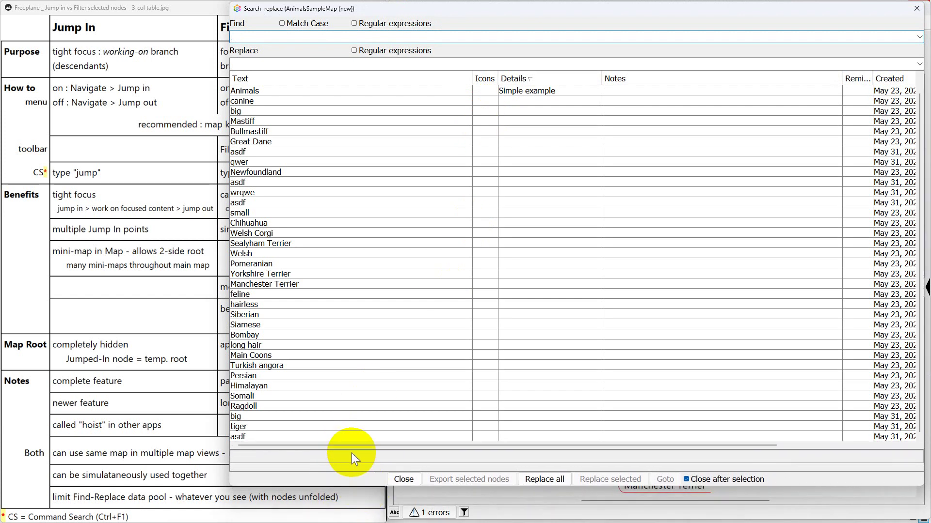
key(Escape)
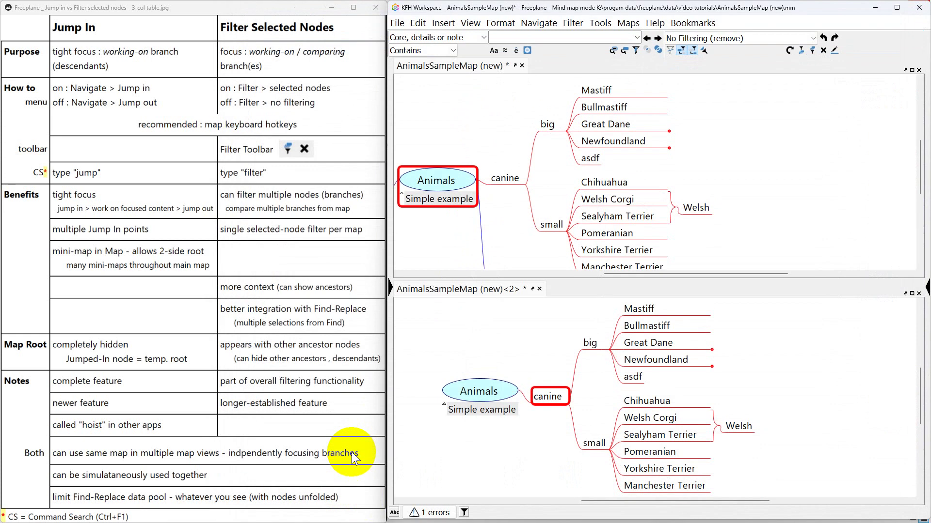
- Select canine in the lower view and briefly check Find and Replace
click(539, 398)
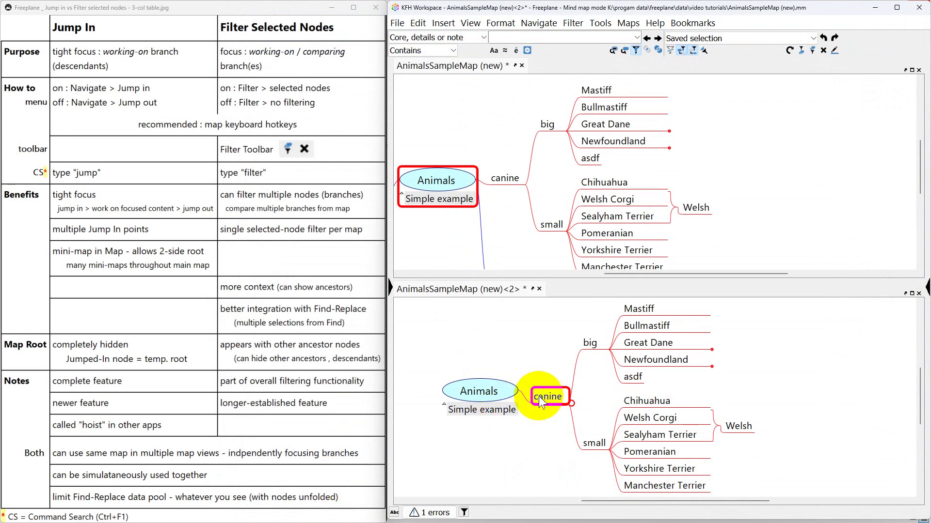
key(ctrl+shift+f)
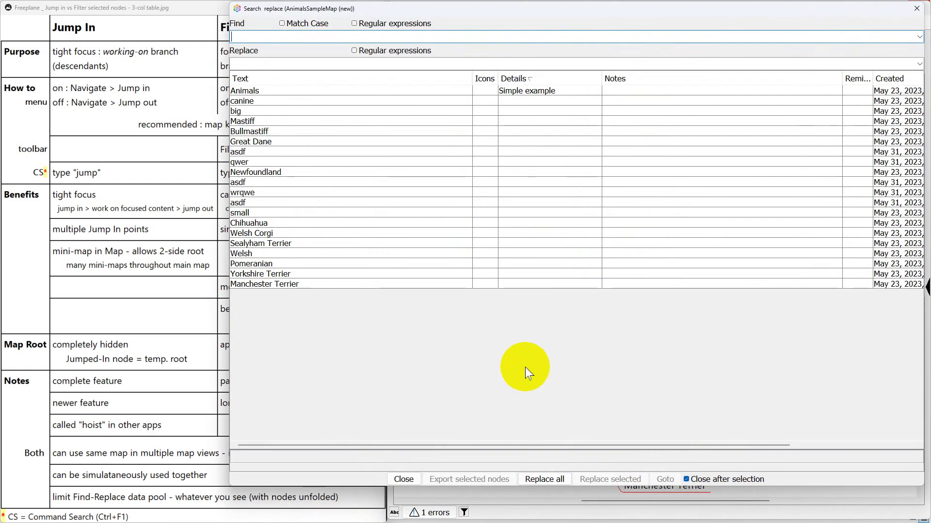
key(Escape)
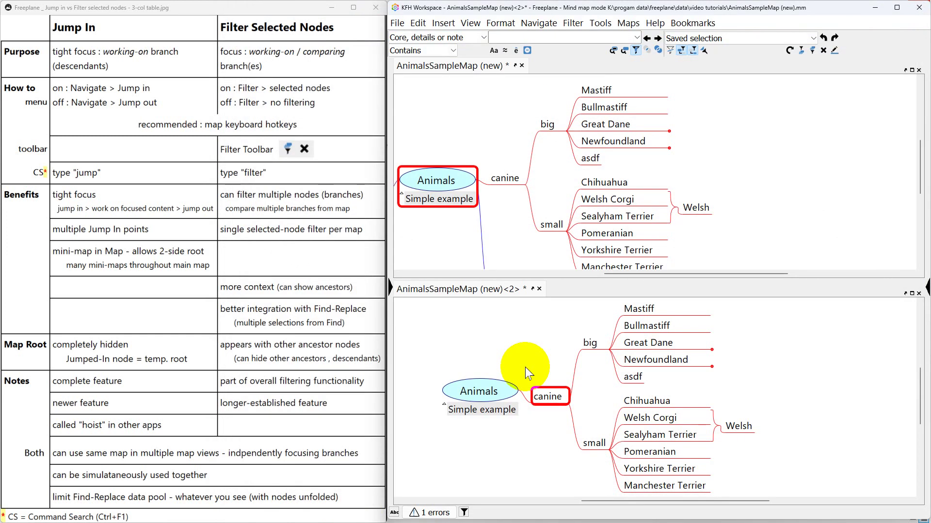
- Jump the lower view into Great Dane, then briefly reopen Find and Replace
click(590, 344)
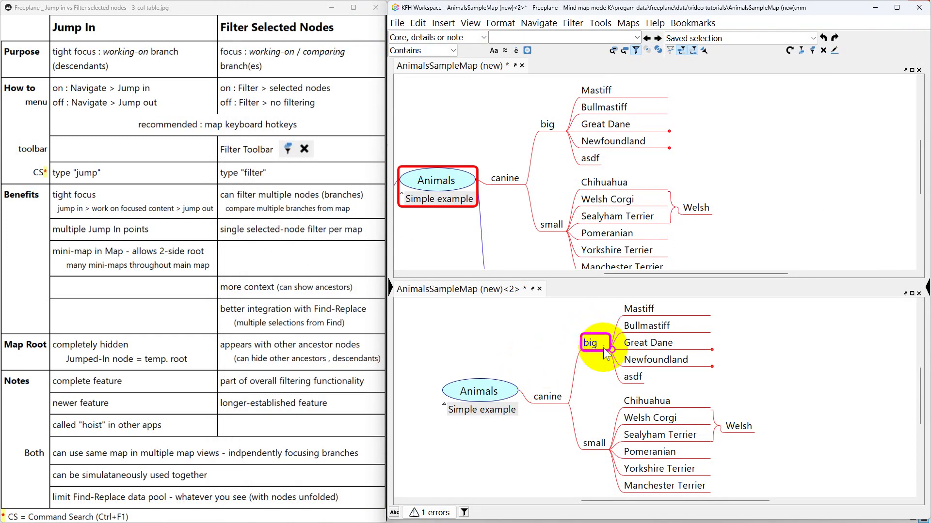
click(639, 344)
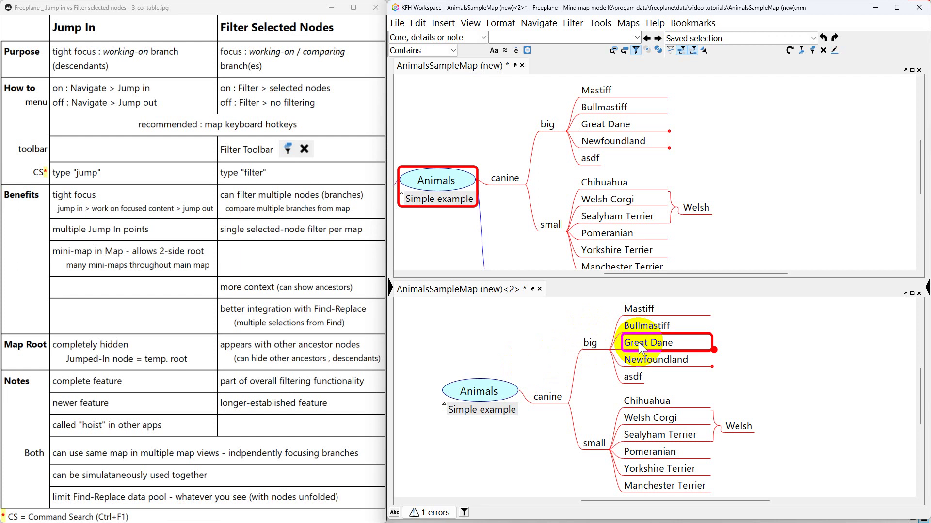
key(alt+j)
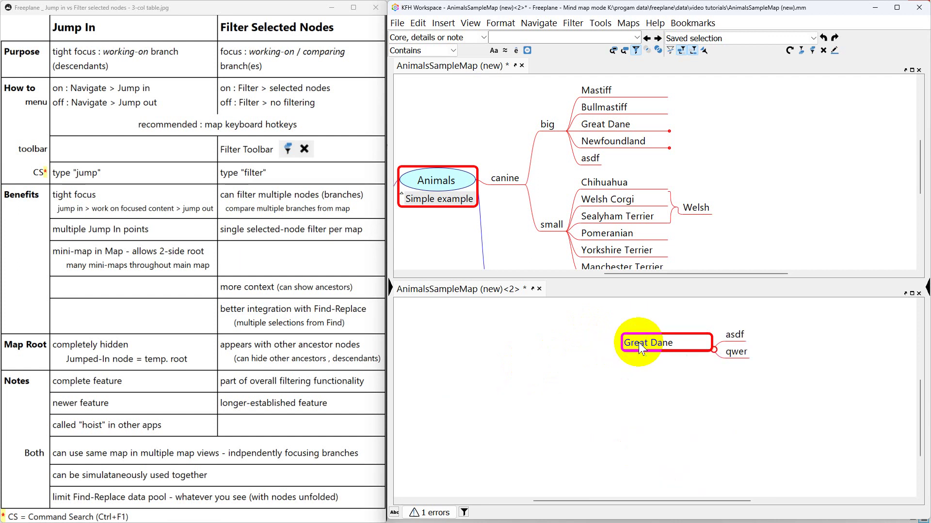
key(ctrl+shift+f)
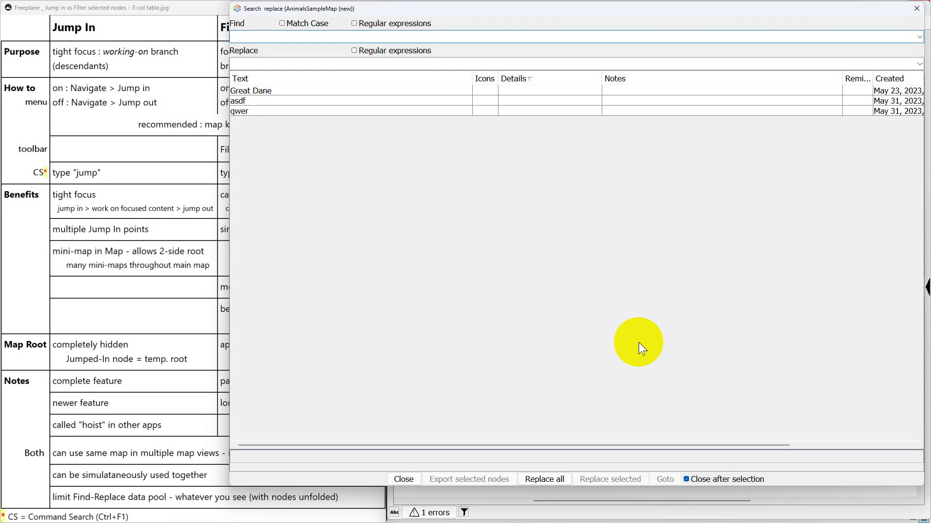
key(Escape)
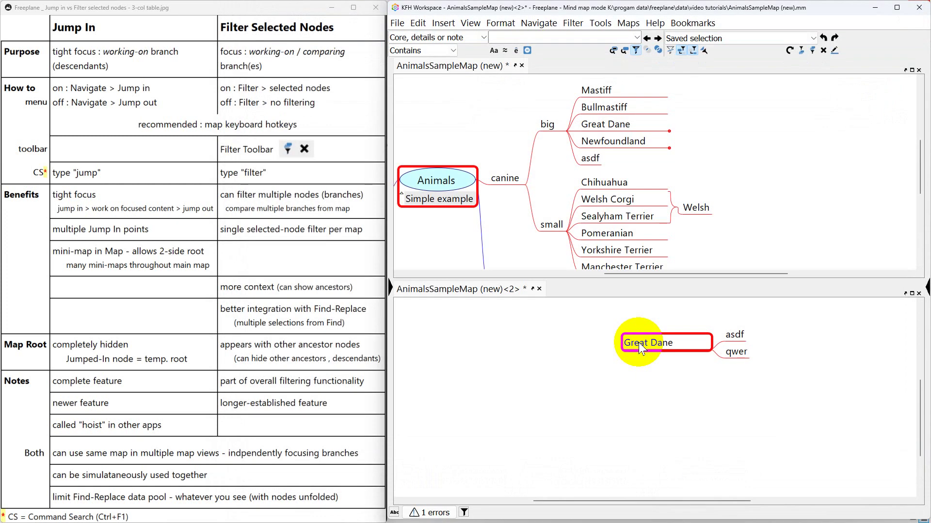